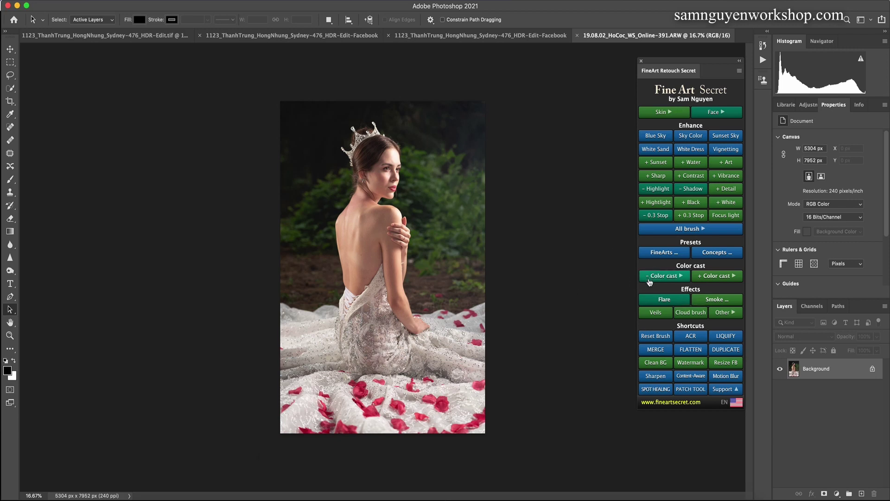
Browse the Flare 2, 3 and 4 flare sets, then close the library without adding one
{"action": "left_click", "coordinate": [650, 300]}
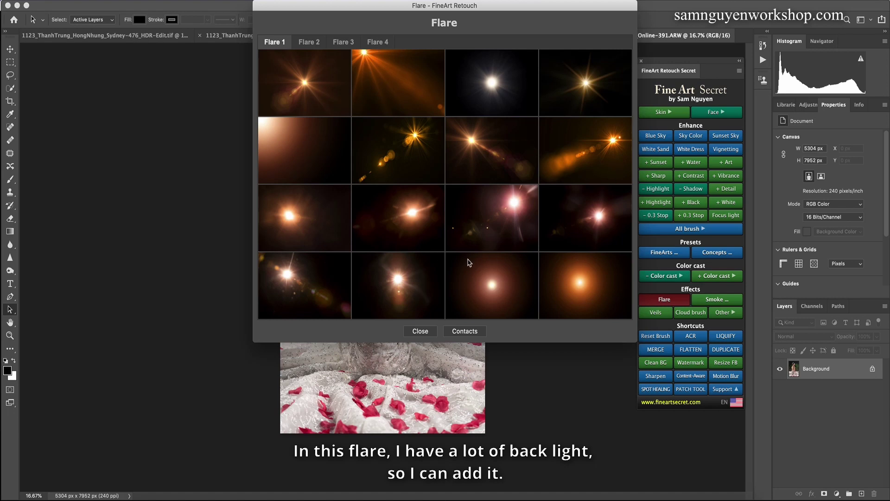
{"action": "left_click", "coordinate": [311, 46]}
{"action": "left_click", "coordinate": [341, 44]}
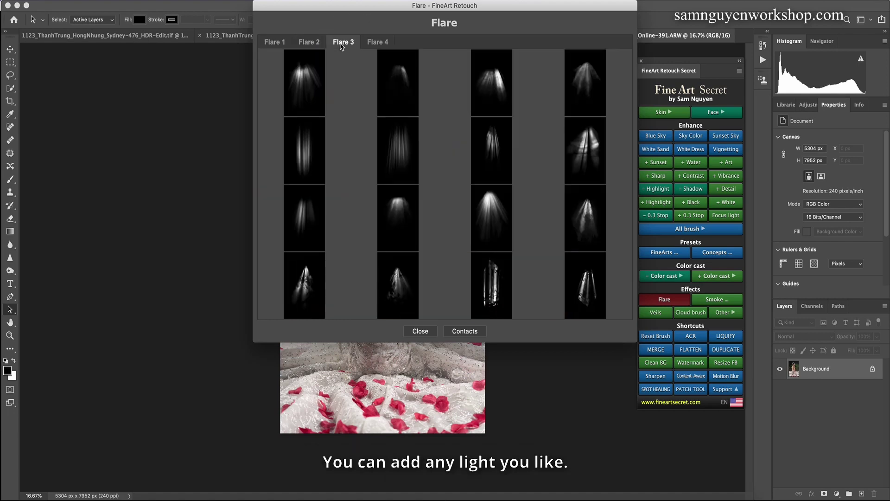
{"action": "left_click", "coordinate": [315, 46]}
{"action": "left_click", "coordinate": [377, 42]}
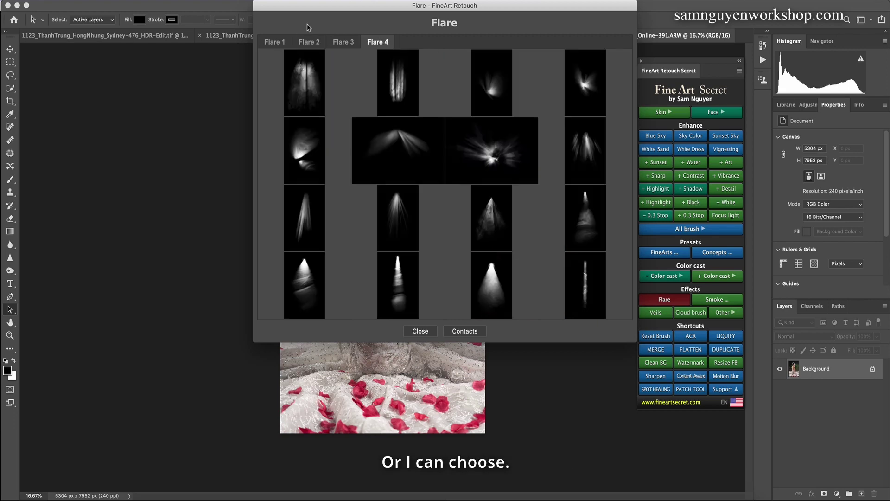
{"action": "left_click", "coordinate": [408, 330]}
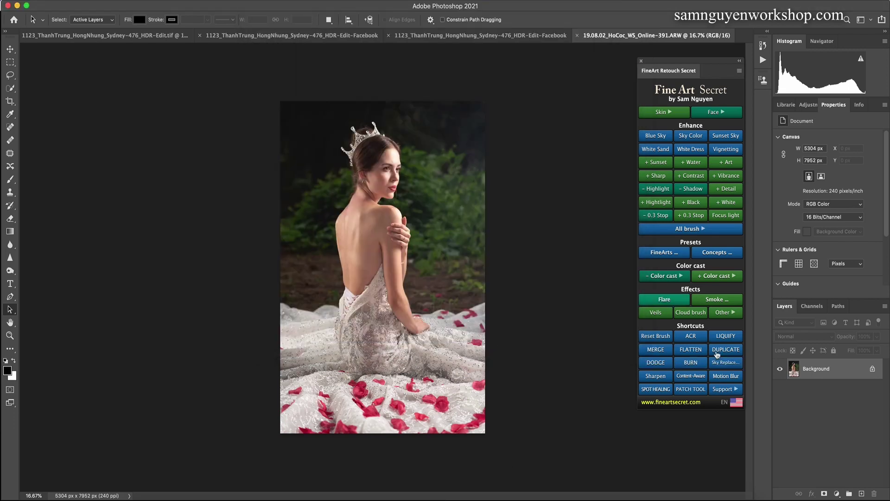
Open the Bokeh library and browse the Bokeh 2 through Bokeh 6 sets
{"action": "left_click", "coordinate": [723, 314]}
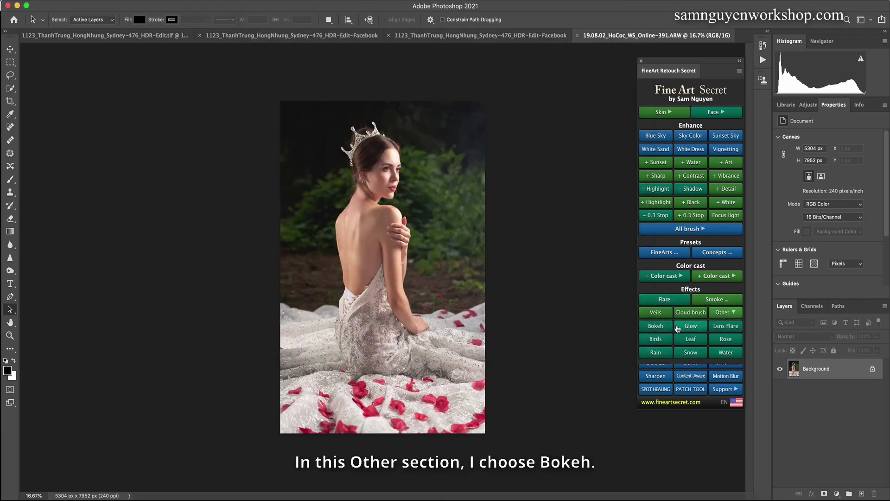
{"action": "left_click", "coordinate": [658, 328]}
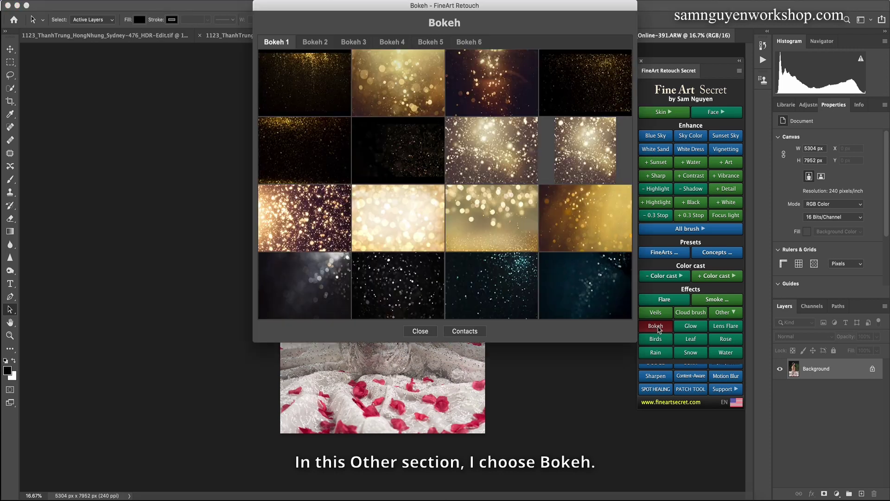
{"action": "left_click", "coordinate": [329, 44]}
{"action": "left_click", "coordinate": [348, 46]}
{"action": "left_click", "coordinate": [372, 48]}
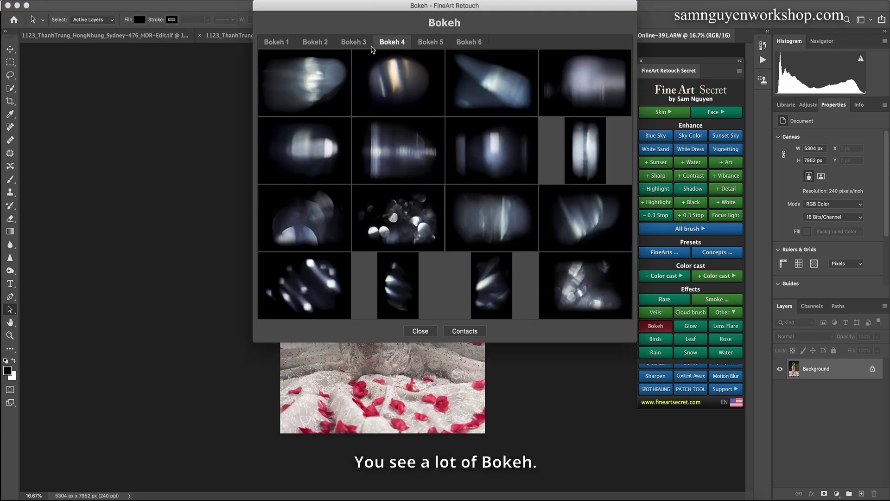
{"action": "left_click", "coordinate": [353, 47]}
{"action": "left_click", "coordinate": [402, 43]}
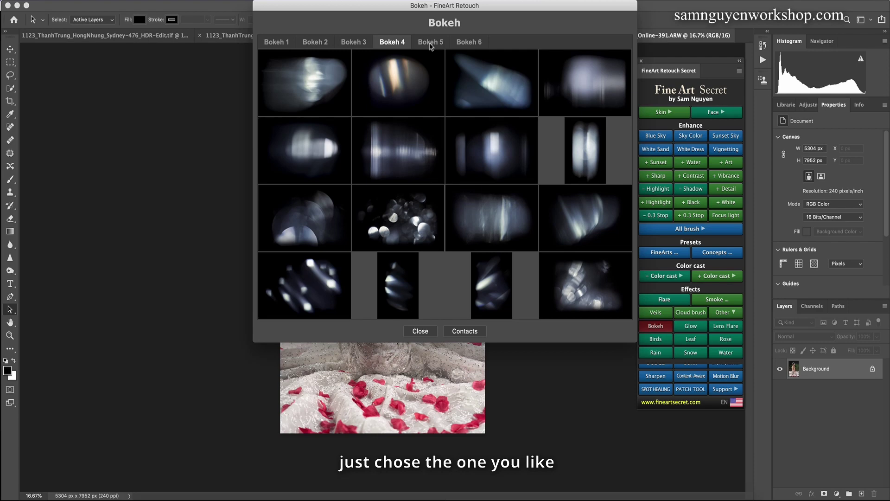
{"action": "left_click", "coordinate": [430, 44]}
{"action": "left_click", "coordinate": [459, 45]}
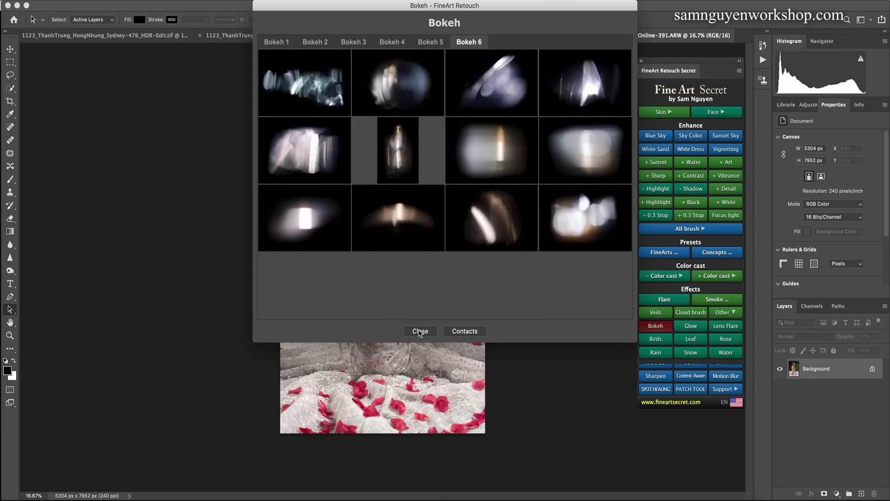
Add the Bokeh 91 streak, rotated to about 167° and scaled to about 248%, at the top right
{"action": "left_click", "coordinate": [490, 228]}
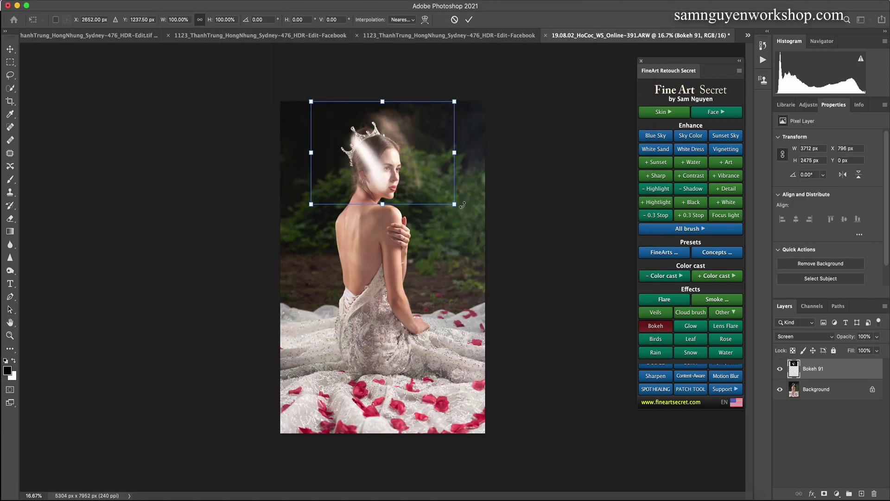
{"action": "left_click_drag", "start_coordinate": [462, 205], "coordinate": [347, 237]}
{"action": "left_click_drag", "start_coordinate": [342, 269], "coordinate": [268, 437]}
{"action": "left_click_drag", "start_coordinate": [383, 247], "coordinate": [552, 143]}
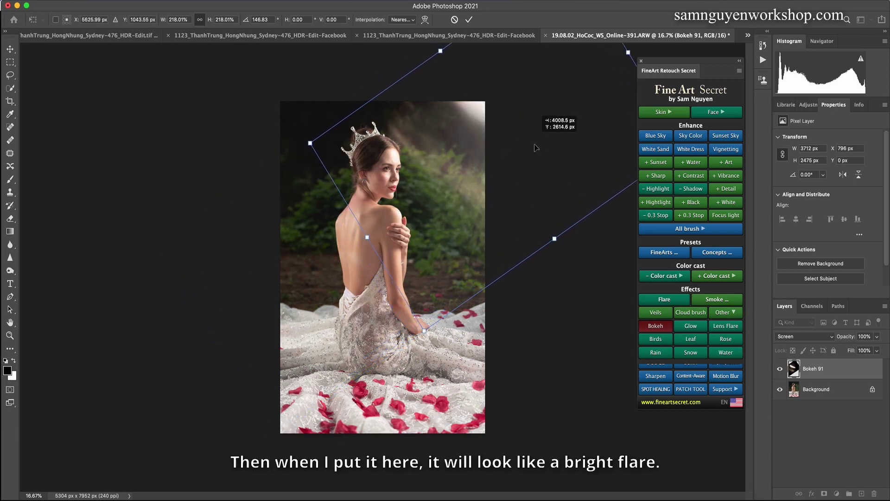
{"action": "left_click_drag", "start_coordinate": [494, 313], "coordinate": [411, 331]}
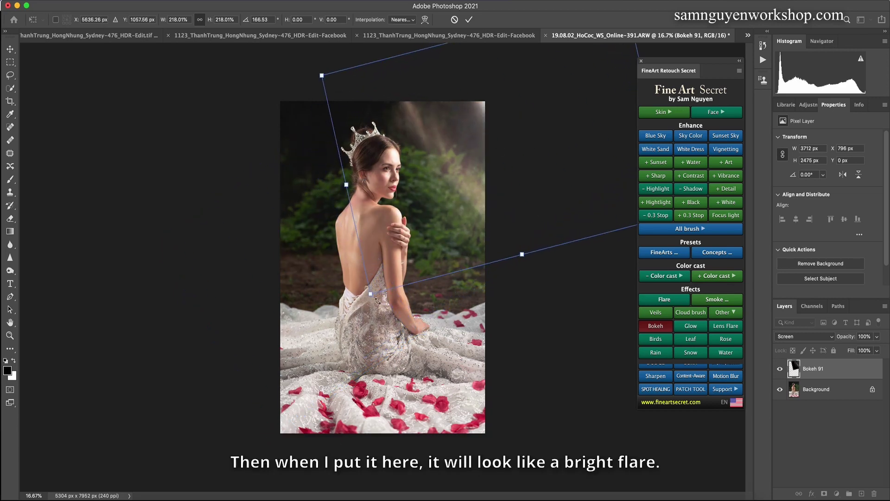
{"action": "left_click_drag", "start_coordinate": [370, 295], "coordinate": [325, 385]}
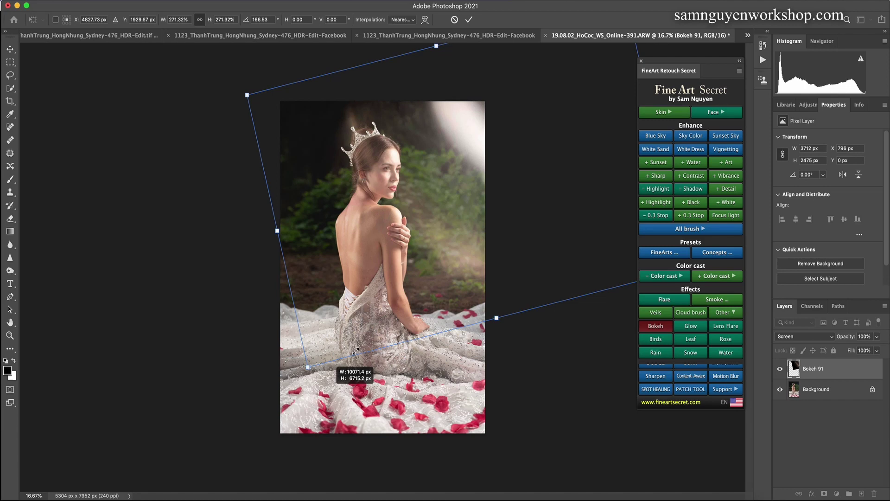
{"action": "left_click_drag", "start_coordinate": [459, 174], "coordinate": [485, 143]}
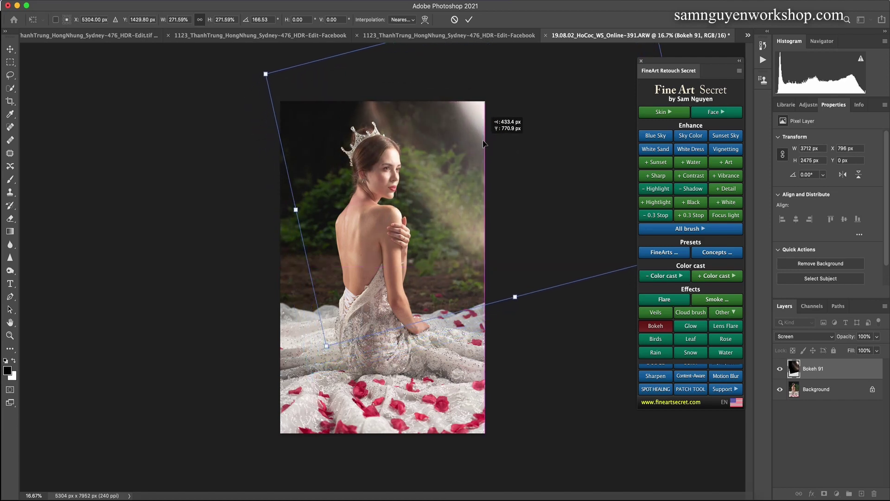
{"action": "left_click_drag", "start_coordinate": [326, 345], "coordinate": [347, 321]}
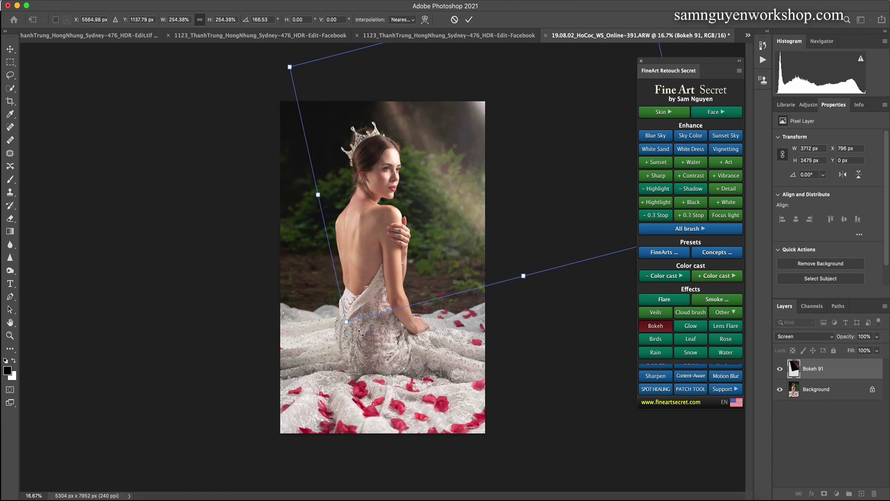
{"action": "key", "text": "Return"}
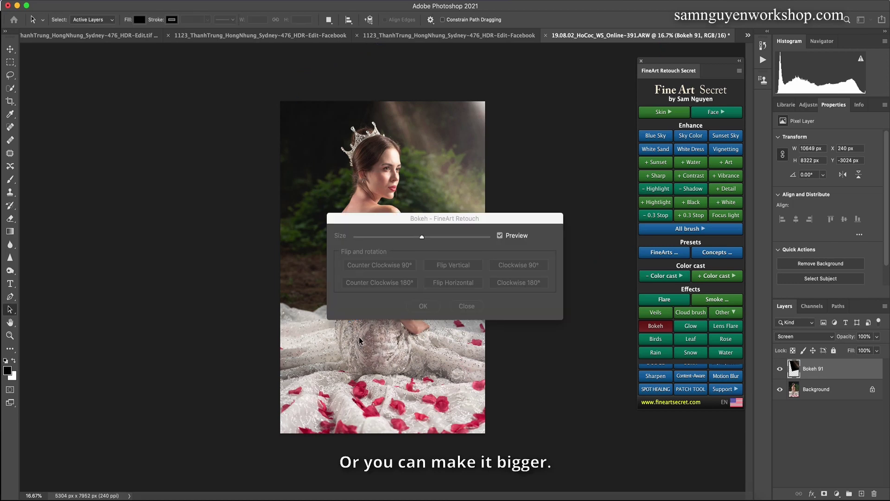
Confirm the bokeh group, then enlarge Bokeh 91 to about 140% and shift it up-right
{"action": "left_click", "coordinate": [422, 305]}
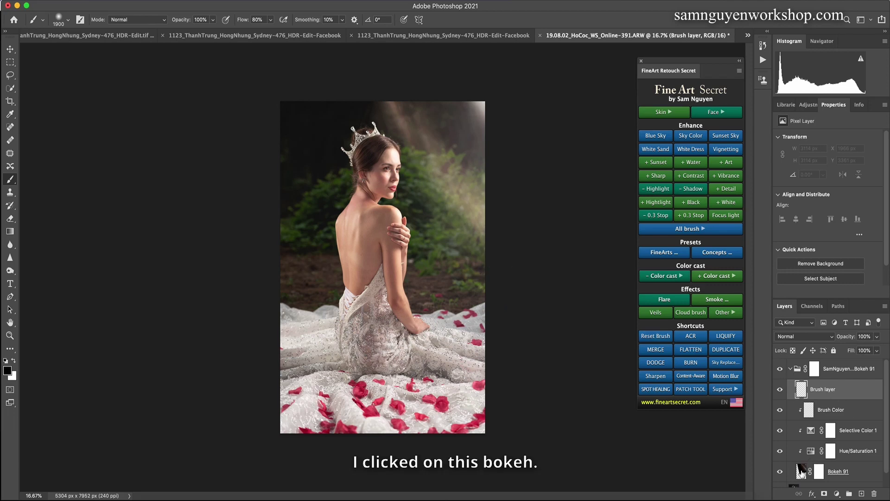
{"action": "left_click", "coordinate": [802, 472]}
{"action": "key", "text": "super+t"}
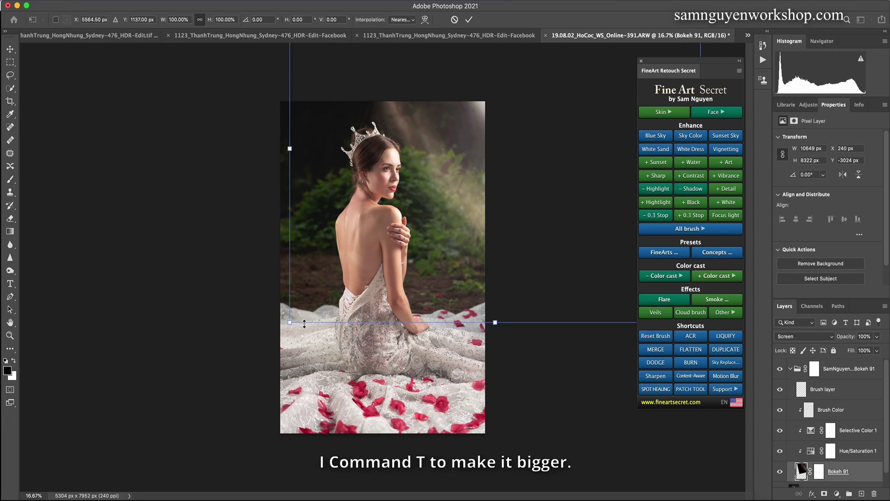
{"action": "left_click_drag", "start_coordinate": [291, 322], "coordinate": [139, 442]}
{"action": "left_click_drag", "start_coordinate": [400, 255], "coordinate": [434, 236]}
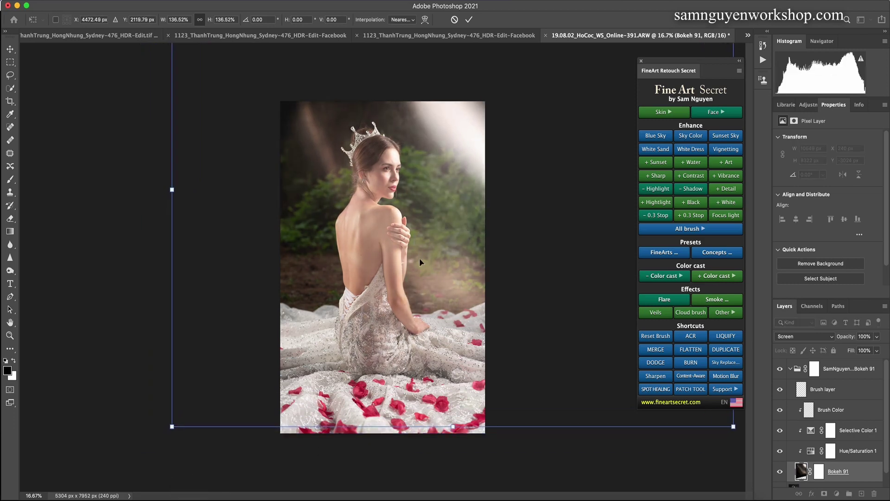
{"action": "left_click_drag", "start_coordinate": [170, 430], "coordinate": [158, 439]}
{"action": "left_click_drag", "start_coordinate": [483, 220], "coordinate": [486, 210]}
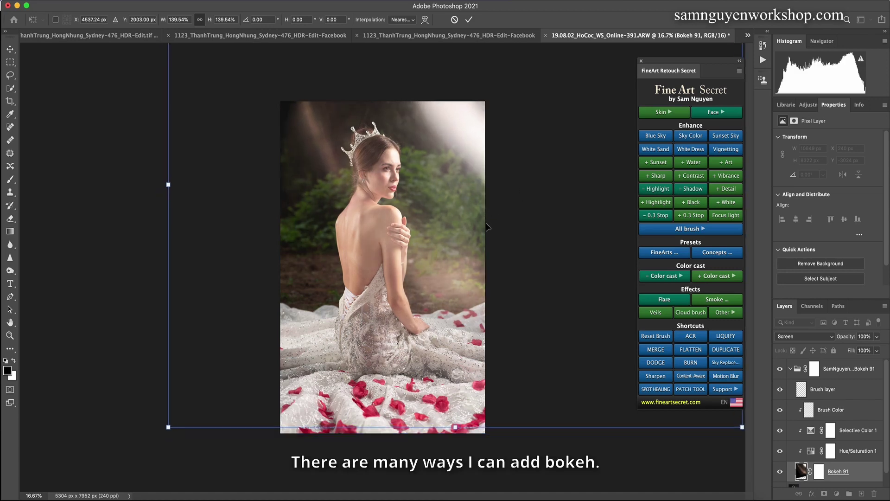
{"action": "key", "text": "Return"}
Delete the bokeh effect group, leaving only Background, and bring up the Glow effects library
{"action": "key", "text": "b"}
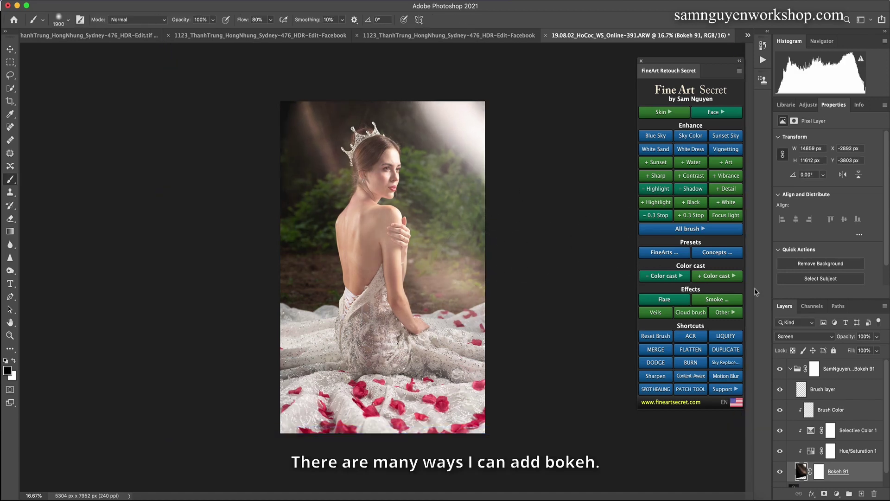
{"action": "left_click", "coordinate": [797, 369]}
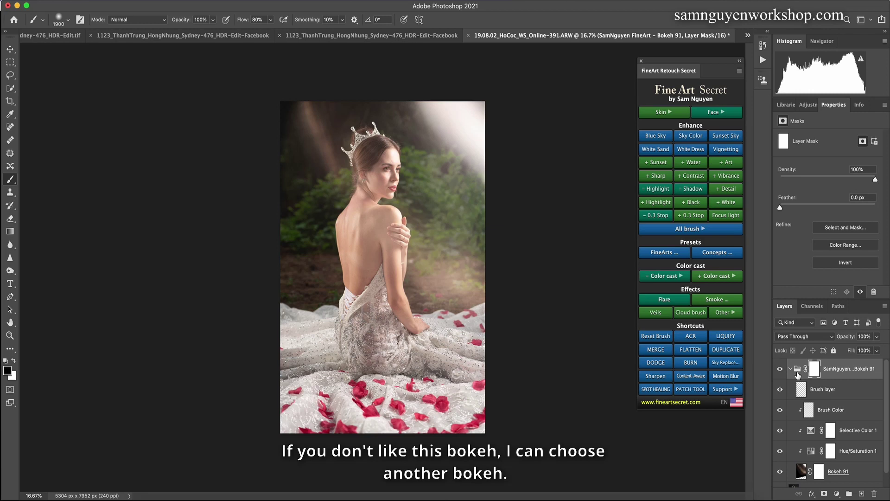
{"action": "left_click", "coordinate": [795, 371]}
{"action": "key", "text": "Delete"}
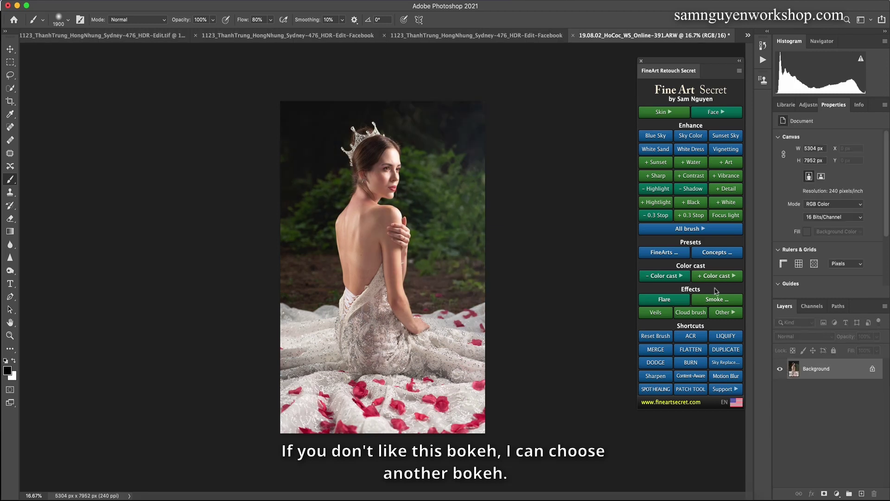
{"action": "left_click", "coordinate": [726, 312]}
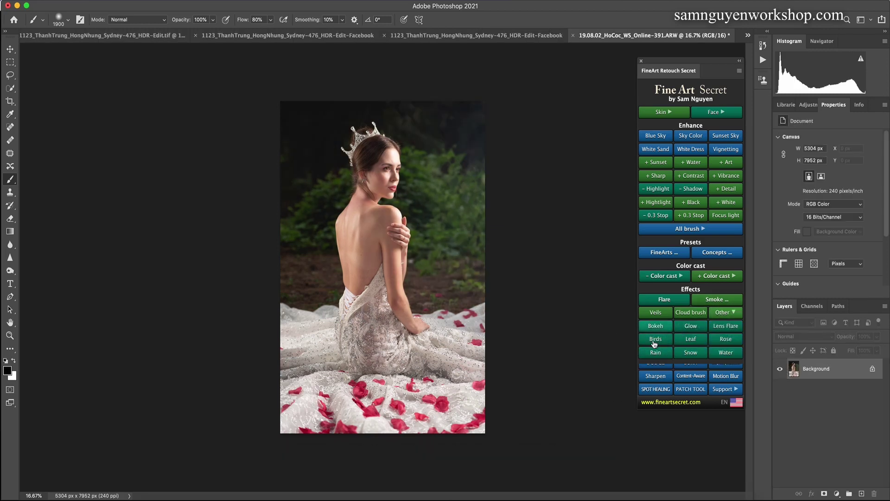
{"action": "left_click", "coordinate": [690, 327]}
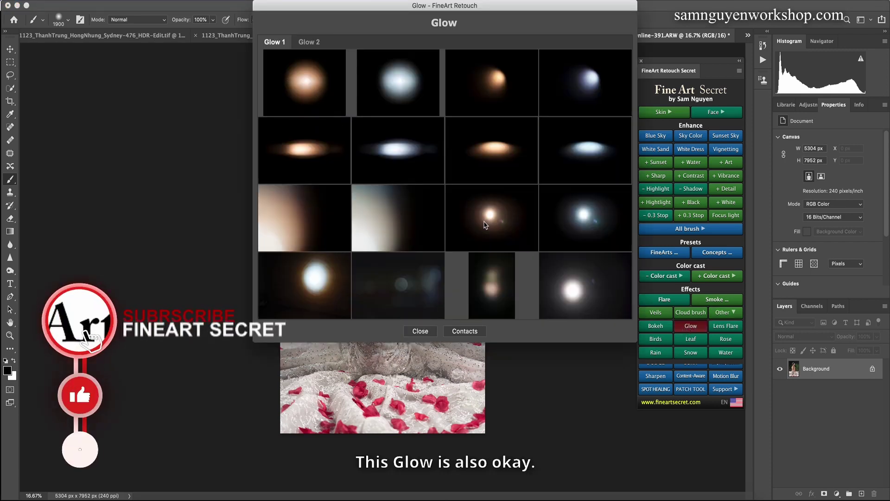
Place the Glow 11 halo, enlarged to about 368%, at the top-right corner beside her head
{"action": "left_click", "coordinate": [459, 234]}
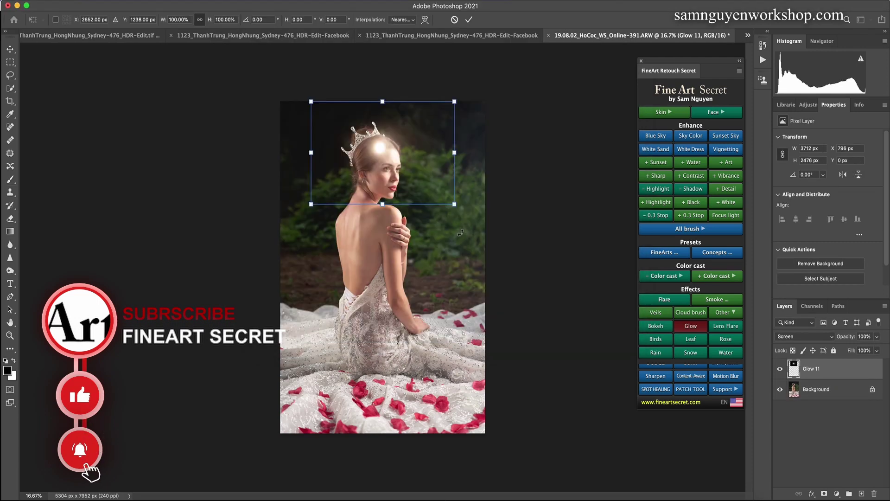
{"action": "left_click_drag", "start_coordinate": [379, 148], "coordinate": [482, 108]}
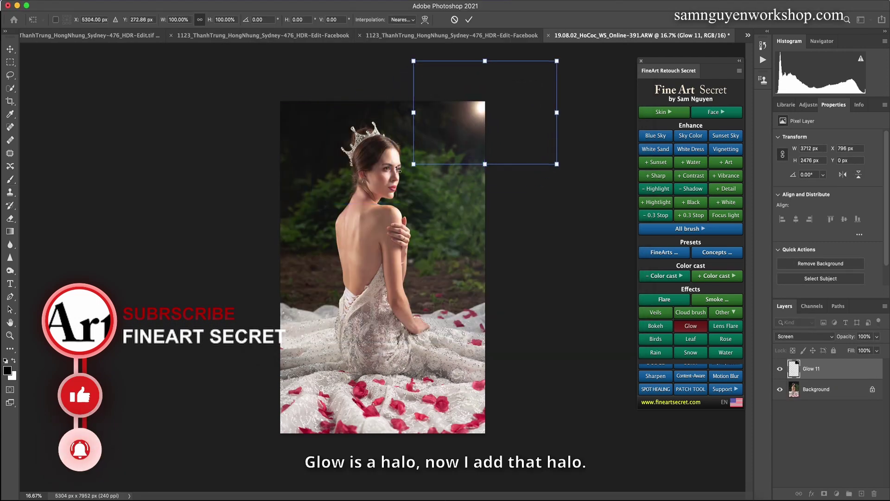
{"action": "left_click_drag", "start_coordinate": [413, 163], "coordinate": [135, 364]}
{"action": "left_click_drag", "start_coordinate": [407, 158], "coordinate": [577, 70]}
{"action": "left_click_drag", "start_coordinate": [286, 293], "coordinate": [178, 370]}
{"action": "left_click_drag", "start_coordinate": [479, 132], "coordinate": [544, 83]}
{"action": "key", "text": "Return"}
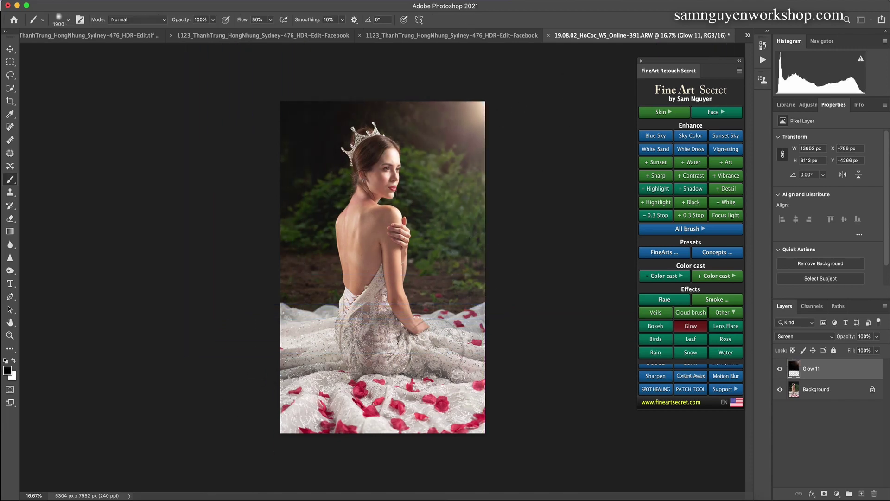
Confirm the glow into a masked effect group and toggle its visibility to compare before and after
{"action": "left_click", "coordinate": [423, 306]}
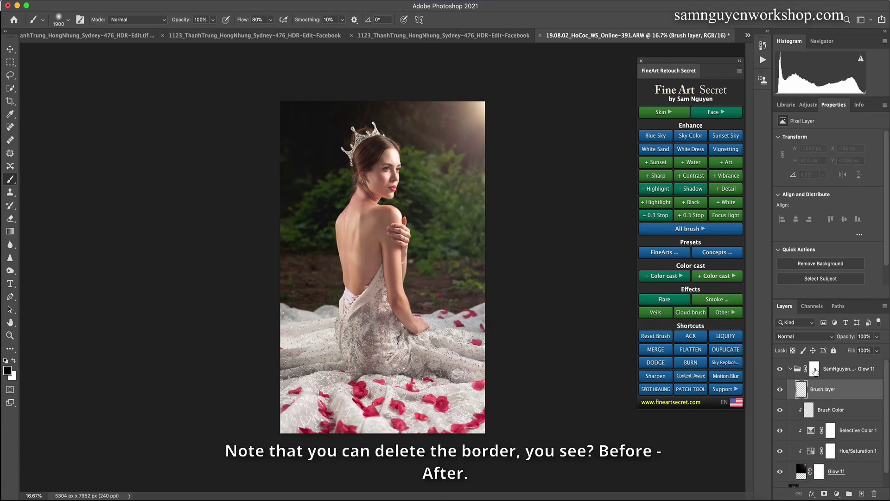
{"action": "left_click", "coordinate": [813, 370]}
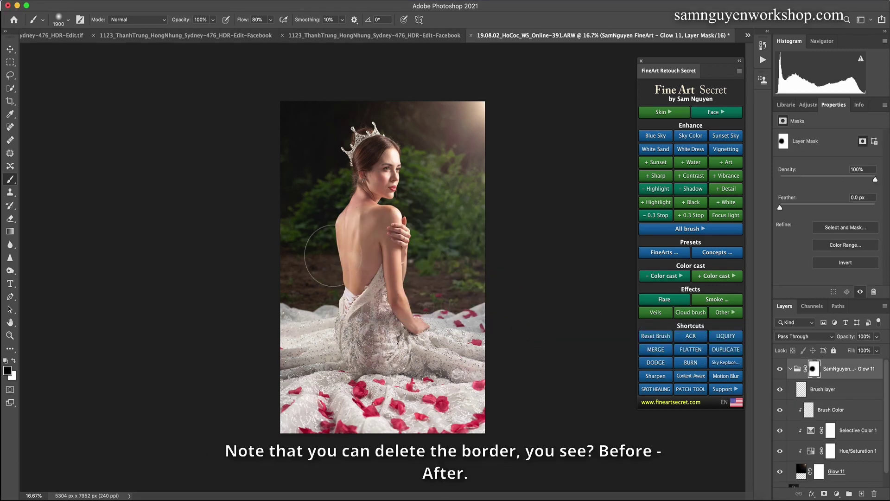
{"action": "left_click", "coordinate": [779, 368]}
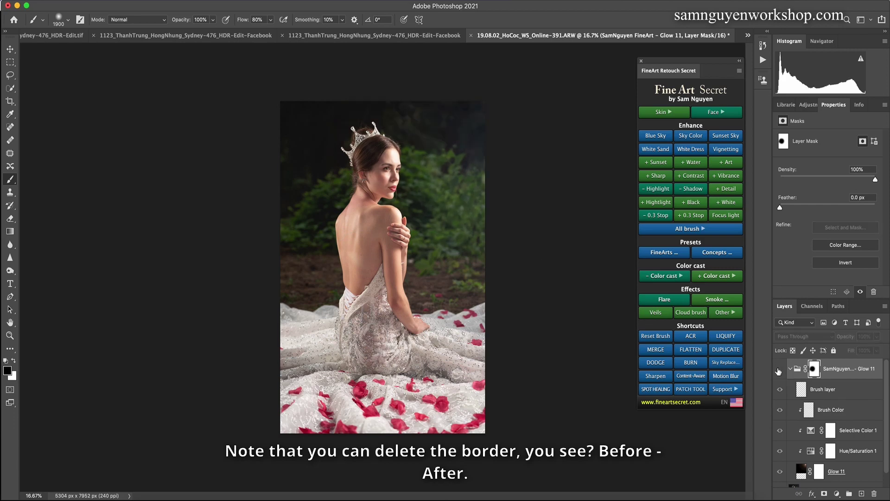
{"action": "left_click", "coordinate": [779, 368]}
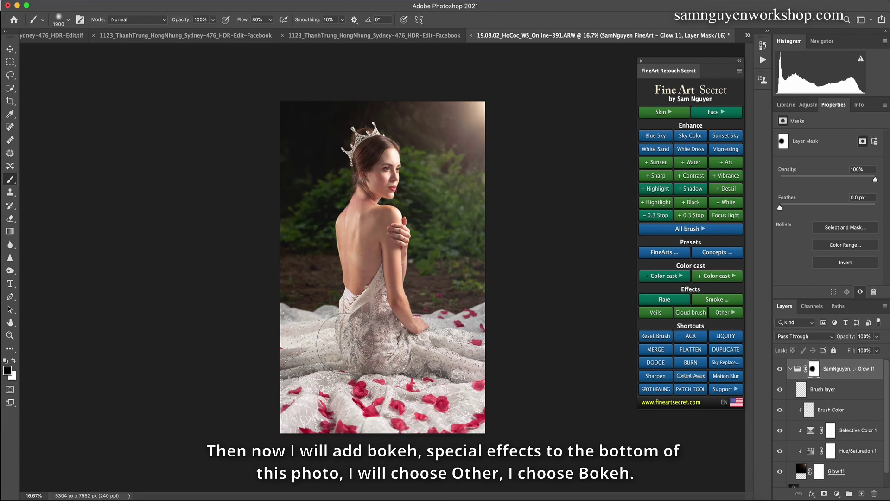
Browse the Bokeh 4 and Bokeh 5 sets and place the Bokeh 73 streak on the photo
{"action": "left_click", "coordinate": [723, 313]}
{"action": "left_click", "coordinate": [654, 328]}
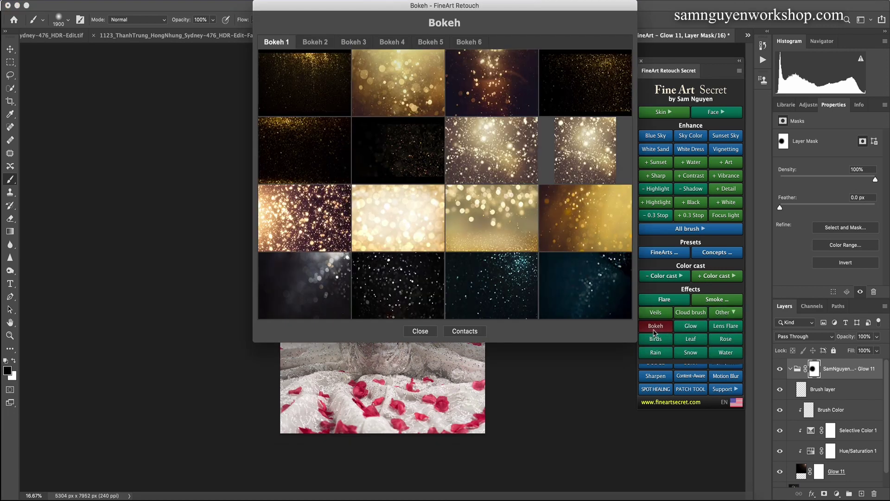
{"action": "left_click", "coordinate": [389, 44]}
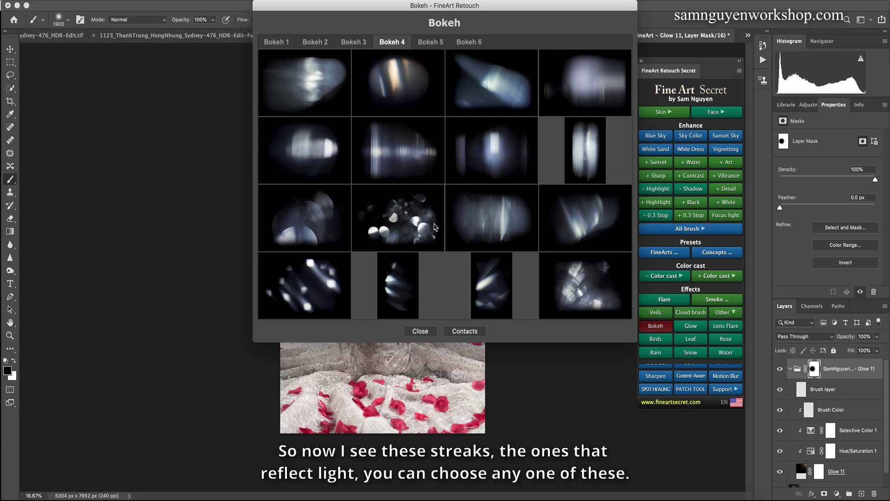
{"action": "left_click", "coordinate": [424, 45]}
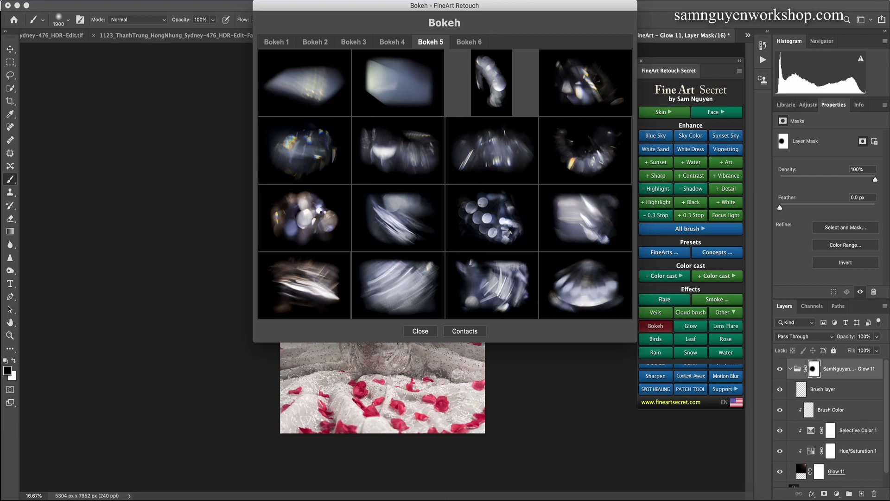
{"action": "left_click", "coordinate": [322, 215]}
Move Bokeh 73 down and enlarge it to 219% across the lower dress
{"action": "left_click_drag", "start_coordinate": [421, 166], "coordinate": [366, 358]}
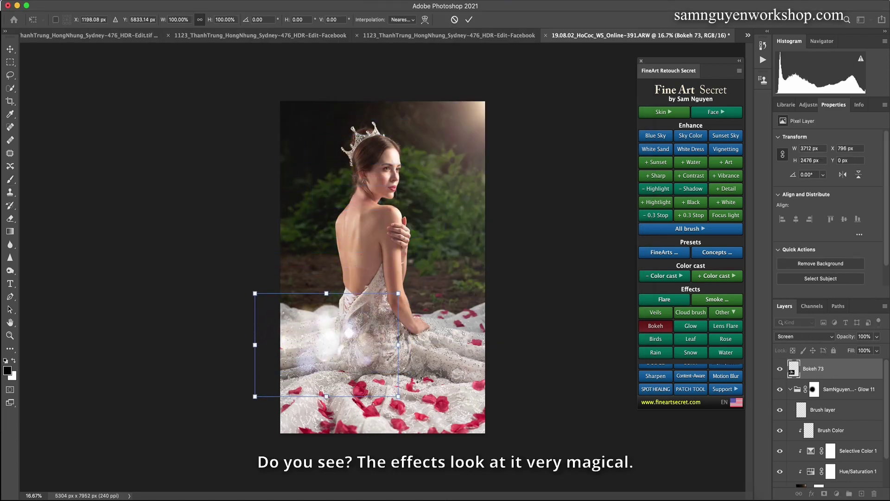
{"action": "left_click_drag", "start_coordinate": [396, 397], "coordinate": [569, 485]}
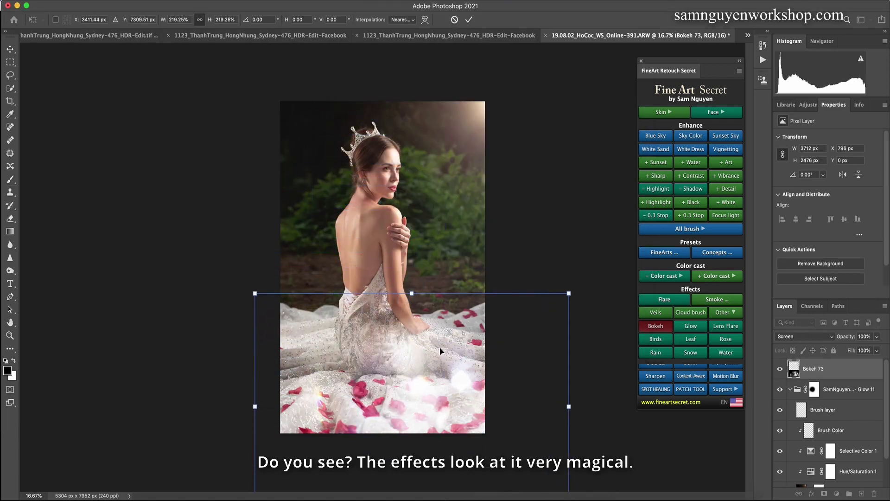
{"action": "left_click_drag", "start_coordinate": [439, 347], "coordinate": [469, 385]}
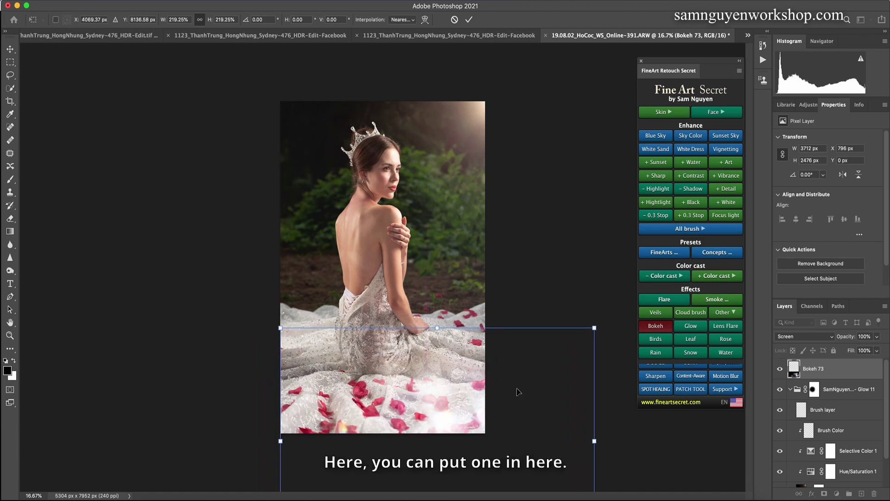
{"action": "key", "text": "Return"}
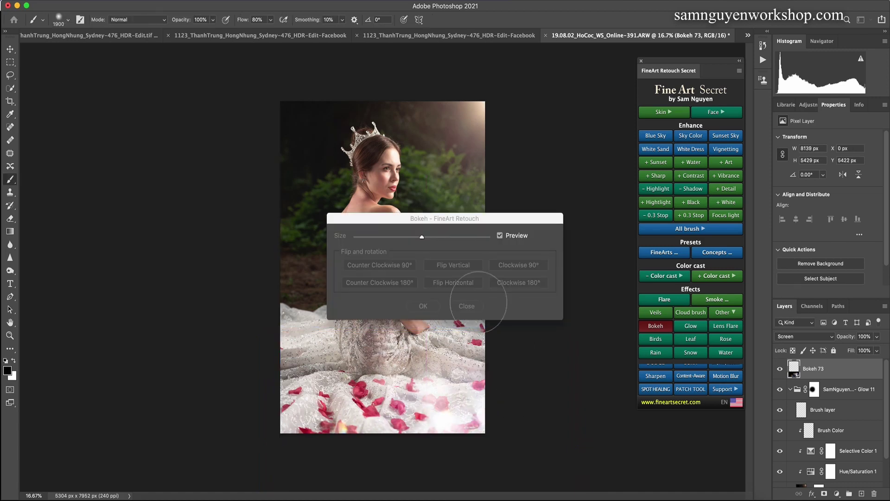
Confirm Bokeh 73 into a masked group and set the group's opacity to 100%
{"action": "left_click", "coordinate": [423, 306]}
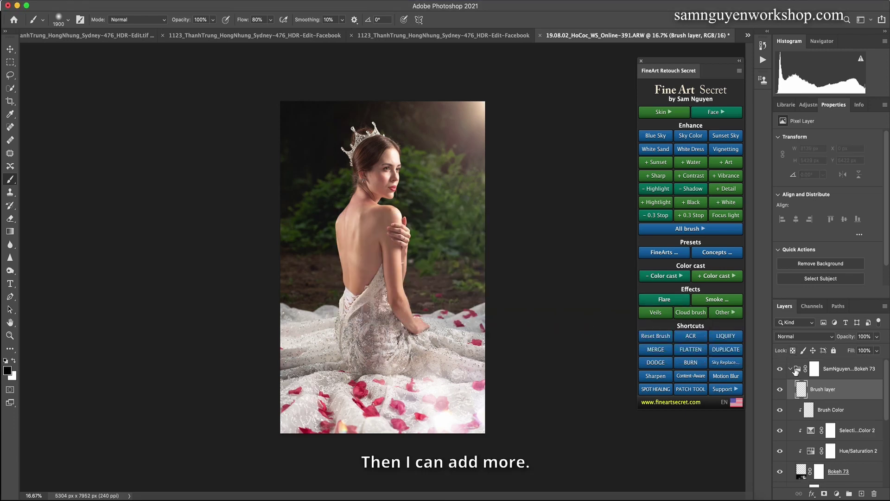
{"action": "left_click", "coordinate": [815, 369]}
{"action": "left_click", "coordinate": [877, 336]}
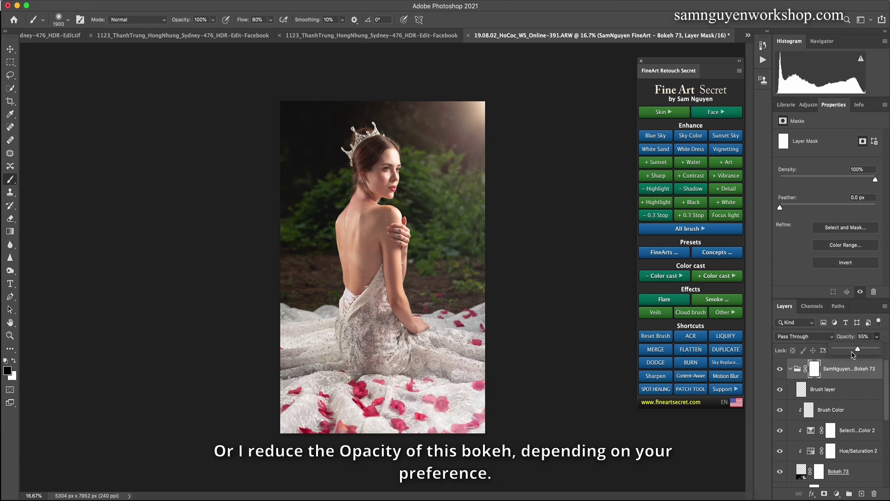
{"action": "left_click_drag", "start_coordinate": [868, 353], "coordinate": [877, 351]}
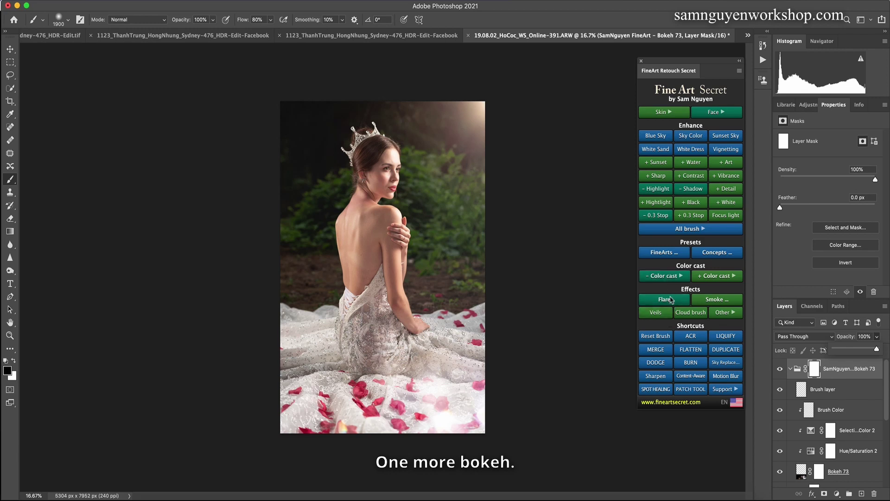
Place a second streak overlay, Bokeh 61, from the Bokeh 4 set
{"action": "left_click", "coordinate": [724, 313]}
{"action": "left_click", "coordinate": [656, 326]}
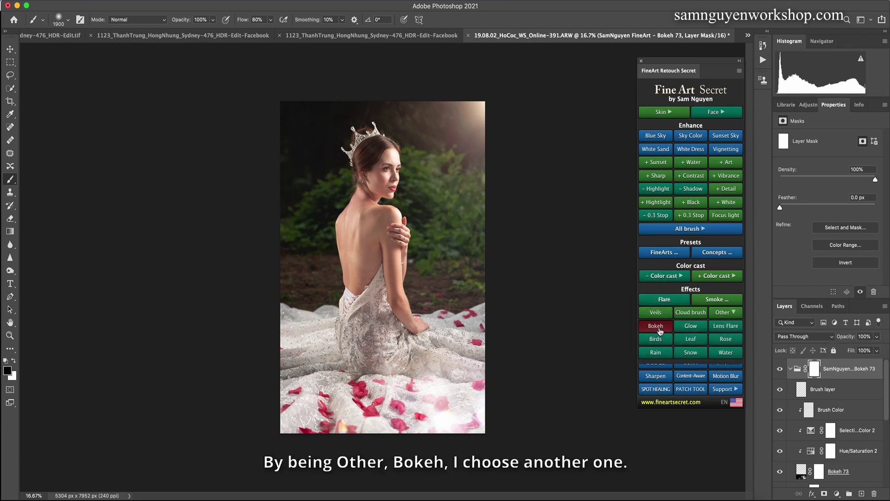
{"action": "left_click", "coordinate": [392, 43]}
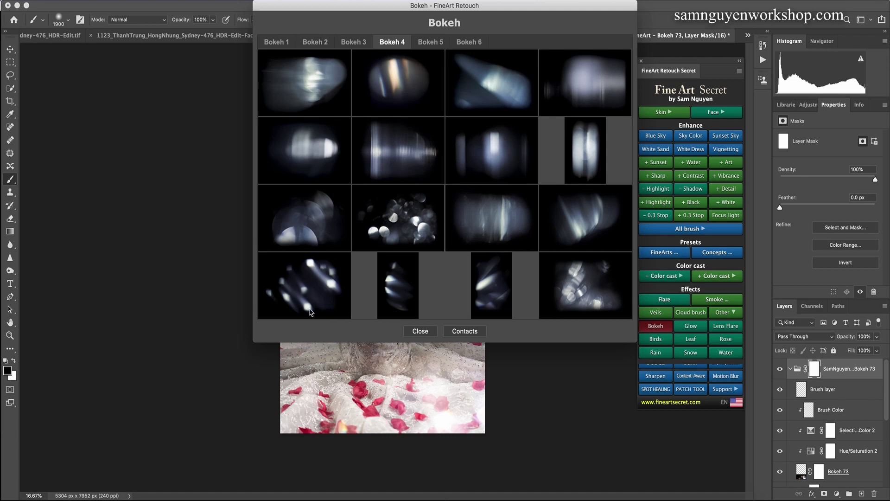
{"action": "left_click", "coordinate": [314, 277]}
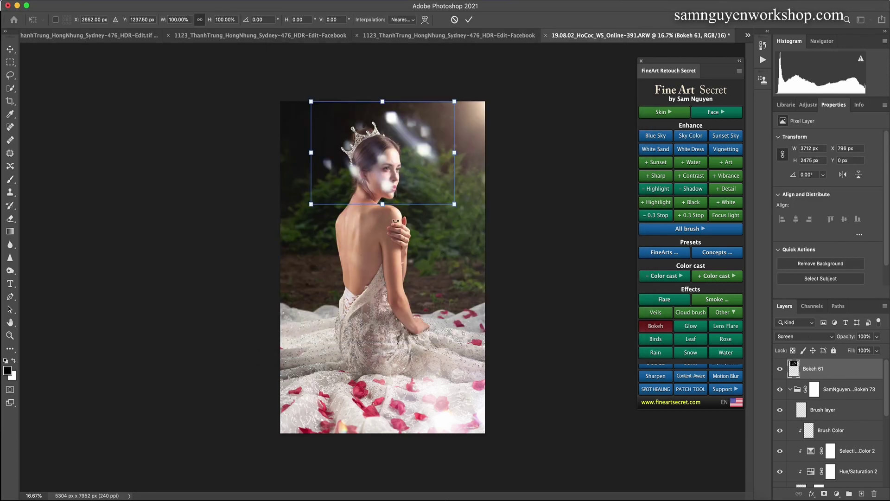
Enlarge Bokeh 61 to about 196% over the dress's lower left and confirm its group
{"action": "left_click_drag", "start_coordinate": [395, 222], "coordinate": [338, 339]}
{"action": "left_click_drag", "start_coordinate": [378, 391], "coordinate": [488, 474]}
{"action": "left_click_drag", "start_coordinate": [410, 371], "coordinate": [295, 292]}
{"action": "left_click_drag", "start_coordinate": [373, 394], "coordinate": [397, 414]}
{"action": "left_click_drag", "start_coordinate": [341, 283], "coordinate": [342, 357]}
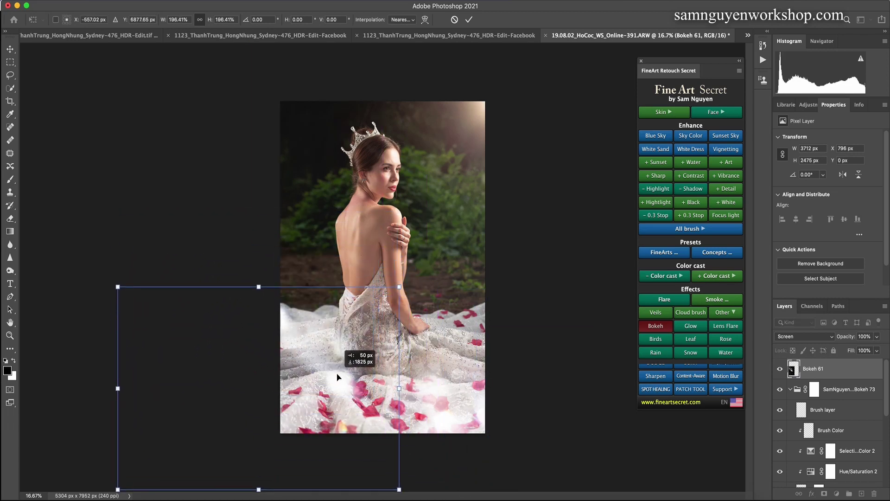
{"action": "key", "text": "Return"}
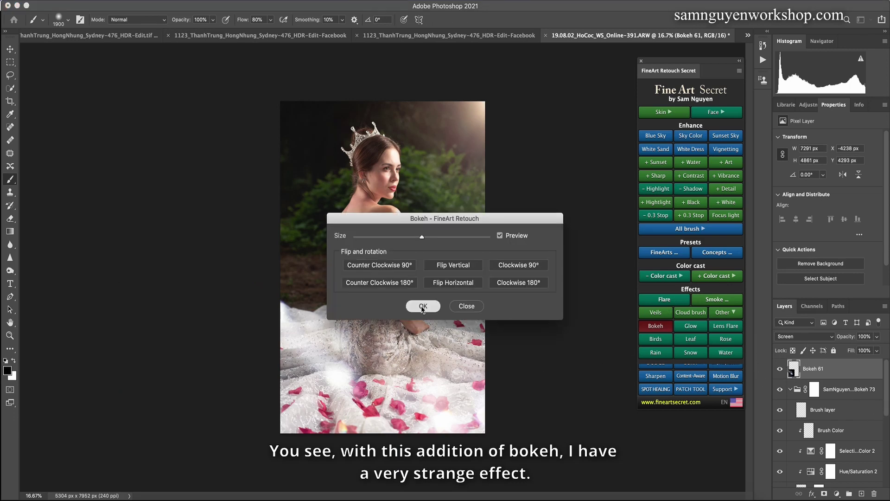
{"action": "left_click", "coordinate": [423, 306]}
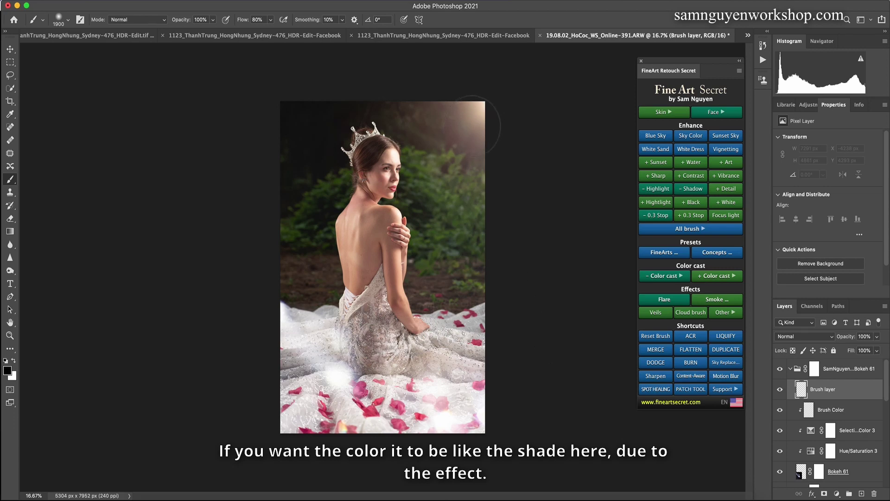
On the Brush Color layer, sample a light beige from the glowing corner and paint it onto the bokeh
{"action": "left_click", "coordinate": [808, 412]}
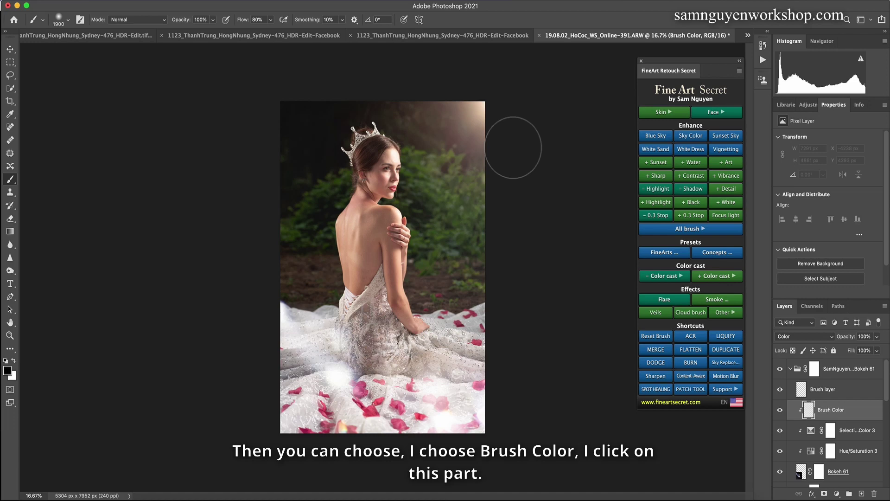
{"action": "left_click", "coordinate": [486, 113], "text": "alt"}
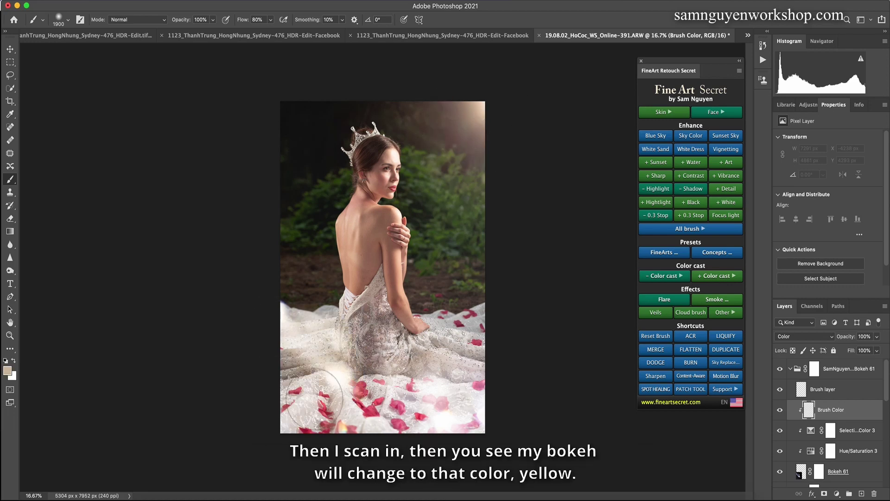
{"action": "left_click", "coordinate": [283, 398]}
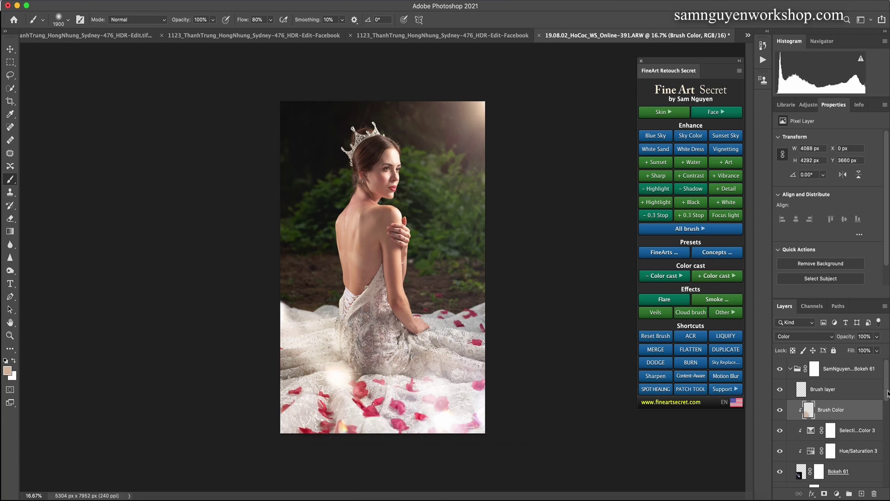
Fill the clipped Brush Color layer with the tan foreground colour
{"action": "left_click_drag", "start_coordinate": [886, 393], "coordinate": [884, 428]}
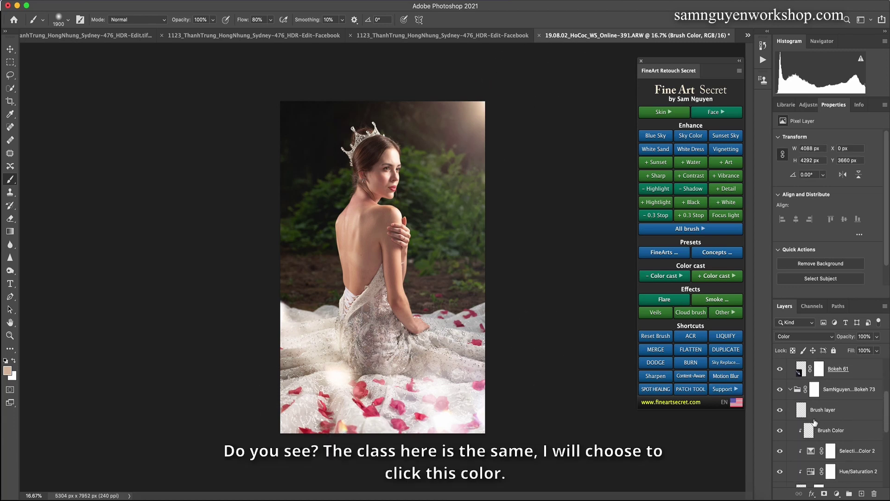
{"action": "left_click", "coordinate": [809, 433]}
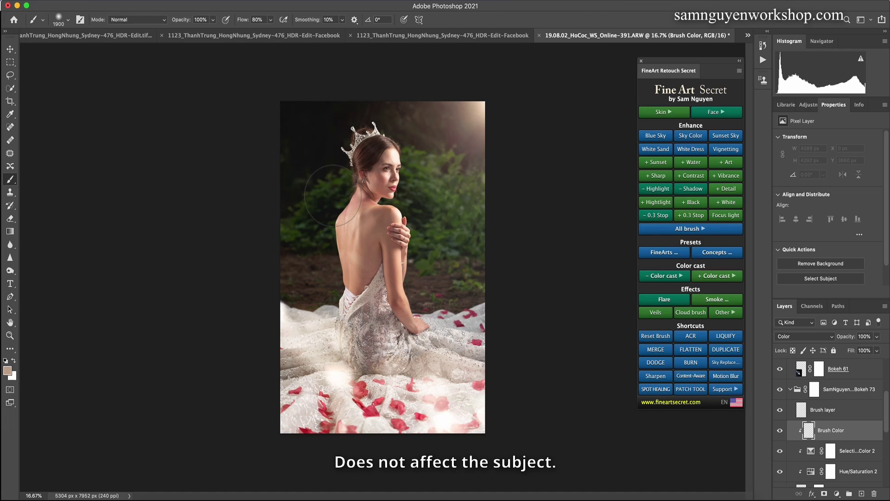
{"action": "key", "text": "alt+BackSpace"}
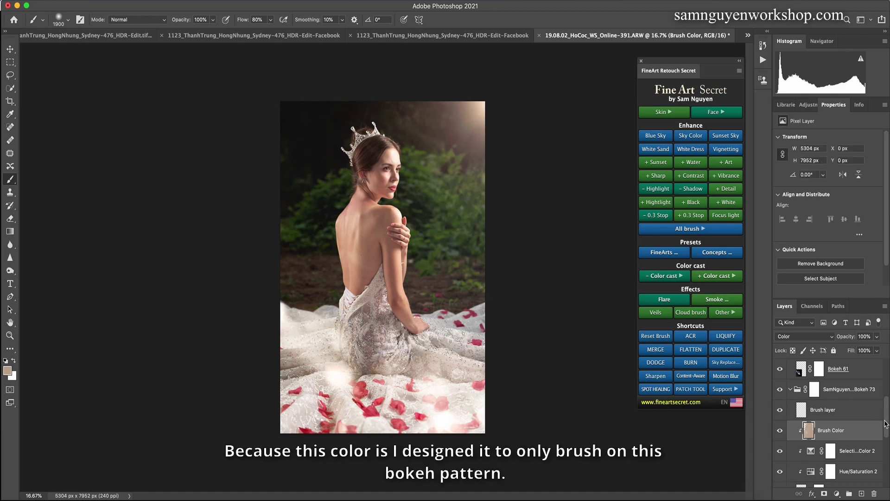
{"action": "scroll", "coordinate": [876, 429], "scroll_direction": "down", "scroll_amount": 3}
{"action": "scroll", "coordinate": [823, 413], "scroll_direction": "down", "scroll_amount": 5}
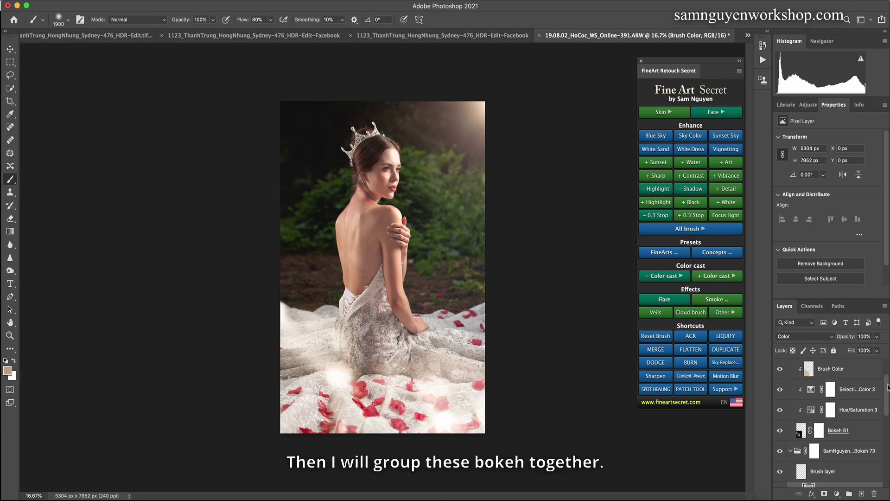
Group the layers from Bokeh 61 through Glow 11 into Group 2, then toggle it to compare
{"action": "left_click", "coordinate": [823, 374]}
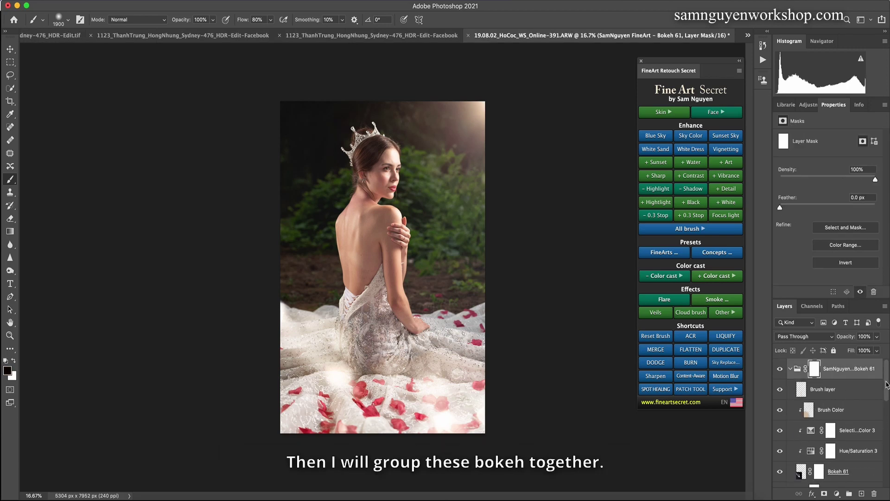
{"action": "left_click_drag", "start_coordinate": [887, 384], "coordinate": [874, 483]}
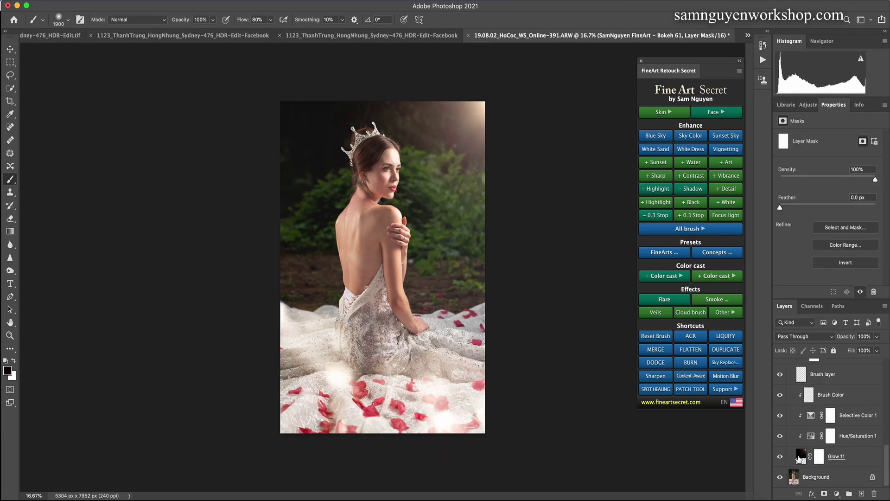
{"action": "left_click", "coordinate": [800, 460], "text": "shift"}
{"action": "key", "text": "super+g"}
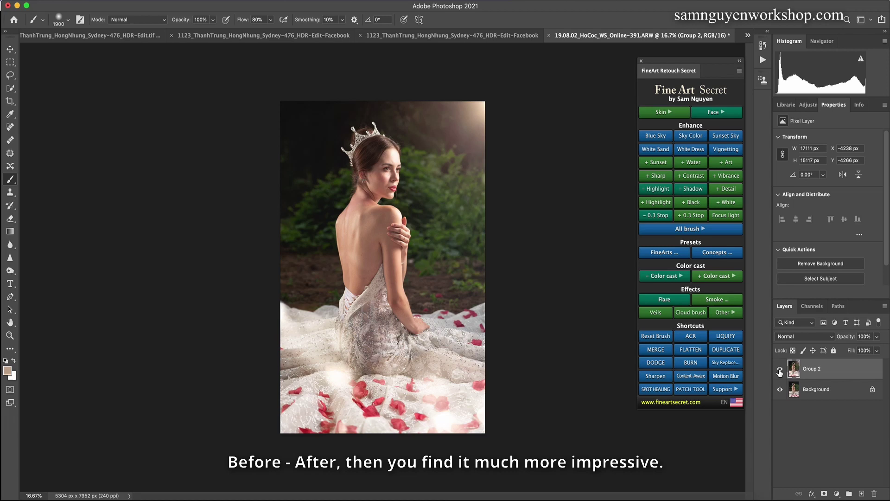
{"action": "left_click", "coordinate": [780, 369]}
{"action": "left_click", "coordinate": [780, 369]}
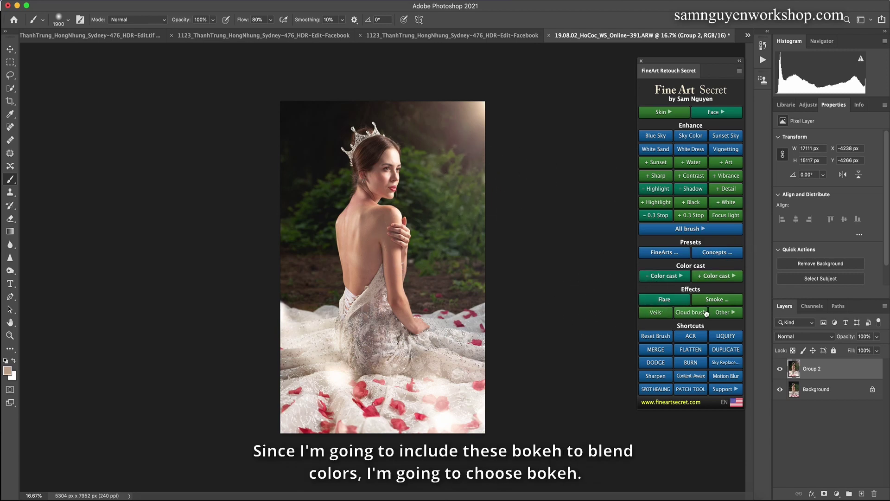
Add the golden Bokeh 9 texture from the FineArt panel's Other > Bokeh library
{"action": "left_click", "coordinate": [721, 314]}
{"action": "left_click", "coordinate": [652, 328]}
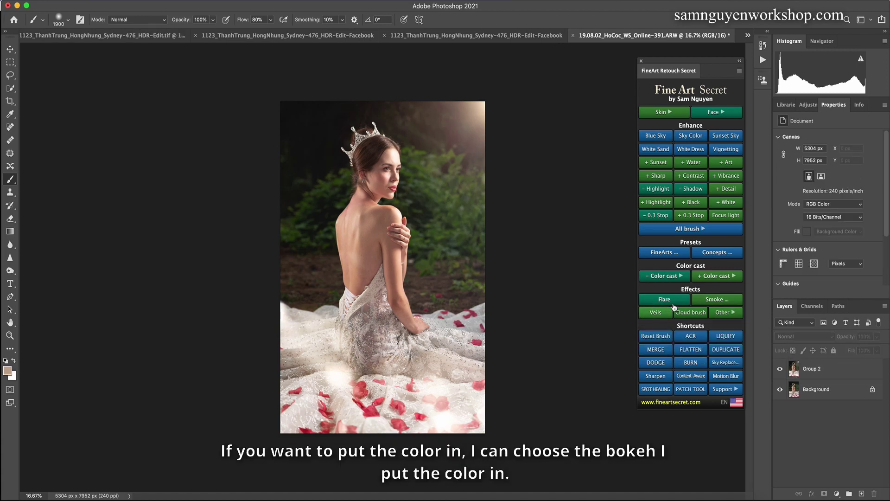
{"action": "left_click", "coordinate": [721, 316]}
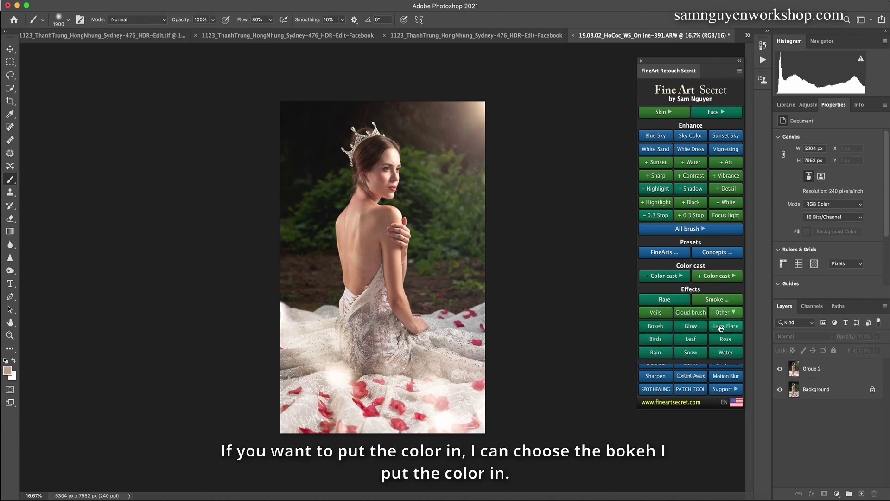
{"action": "left_click", "coordinate": [654, 330]}
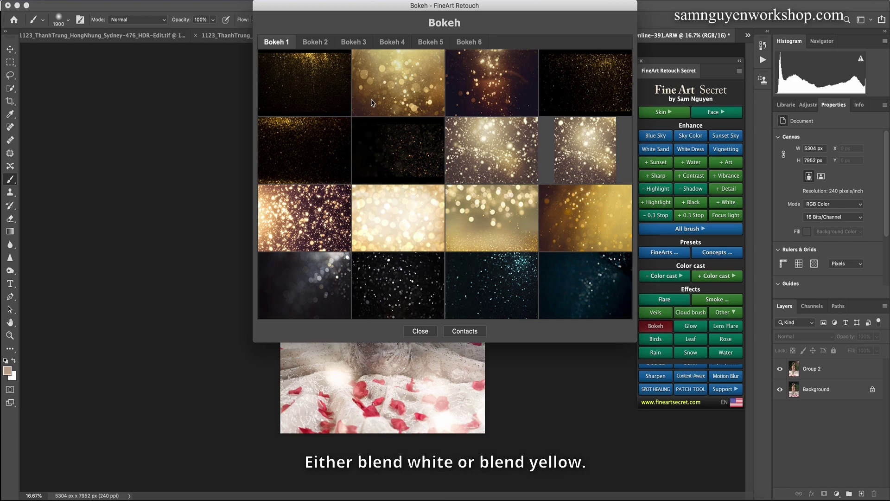
{"action": "left_click", "coordinate": [311, 45]}
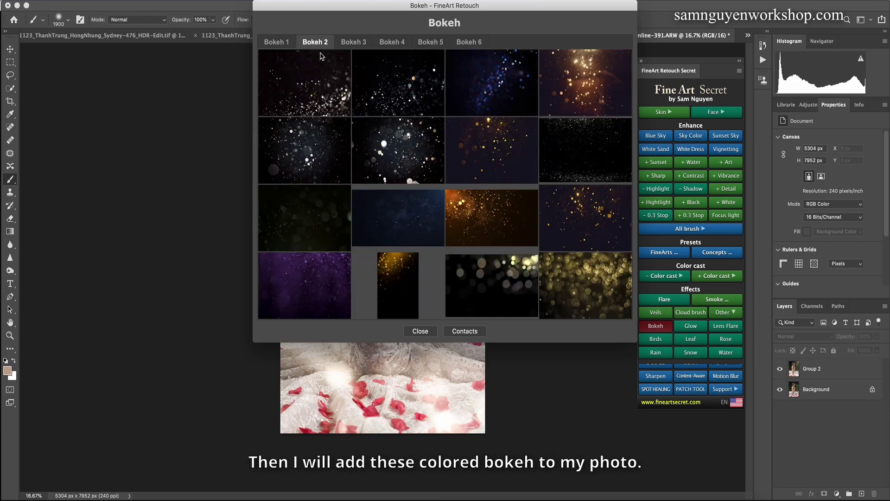
{"action": "left_click", "coordinate": [286, 45]}
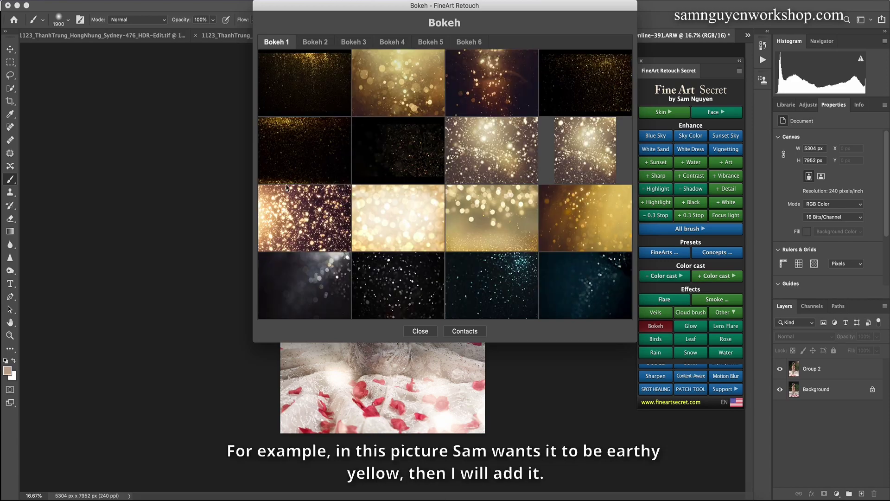
{"action": "left_click", "coordinate": [315, 223]}
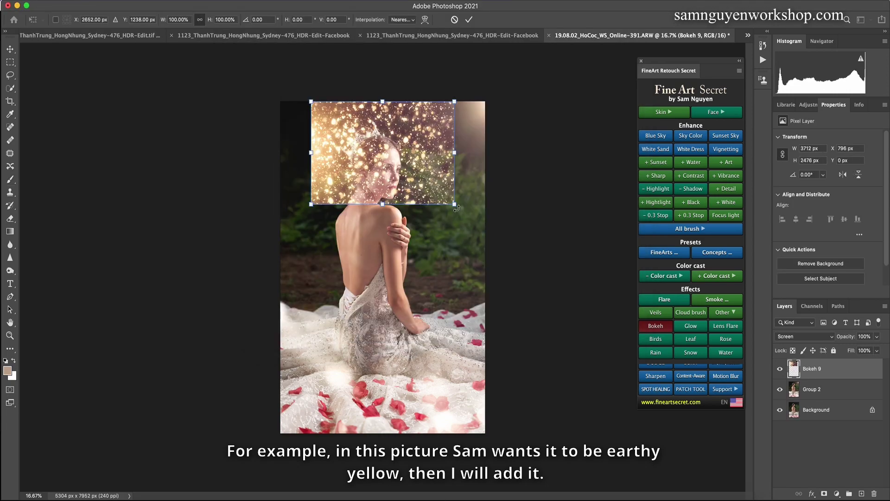
Scale Bokeh 9 to about 366% so it covers the whole portrait, and accept the placement
{"action": "left_click_drag", "start_coordinate": [457, 209], "coordinate": [709, 388]}
{"action": "left_click_drag", "start_coordinate": [509, 324], "coordinate": [337, 227]}
{"action": "left_click_drag", "start_coordinate": [581, 350], "coordinate": [710, 443]}
{"action": "left_click_drag", "start_coordinate": [453, 326], "coordinate": [382, 297]}
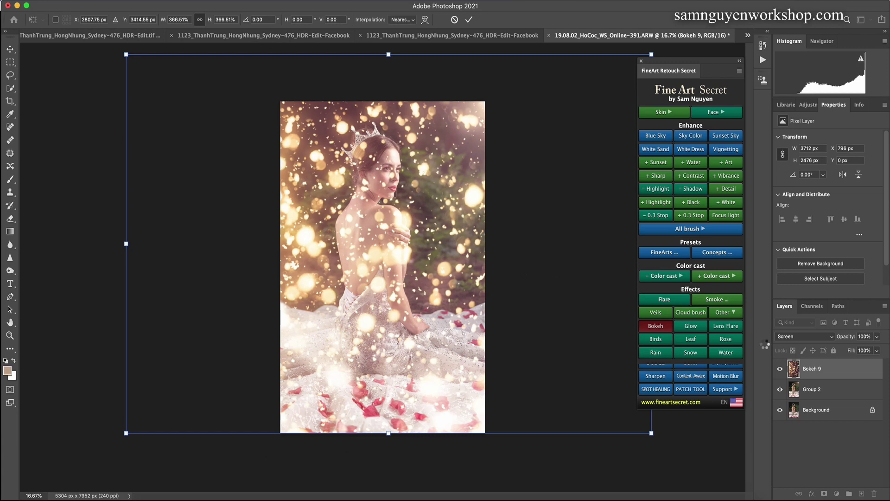
{"action": "key", "text": "Return"}
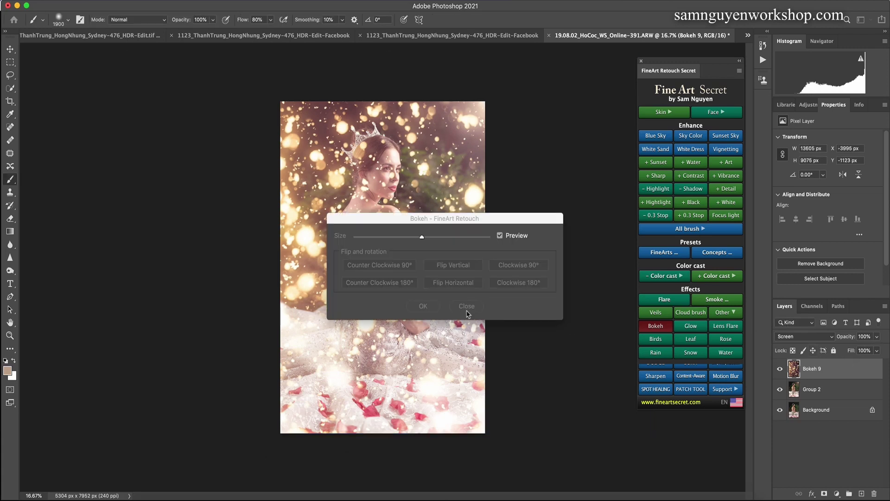
{"action": "left_click", "coordinate": [420, 306]}
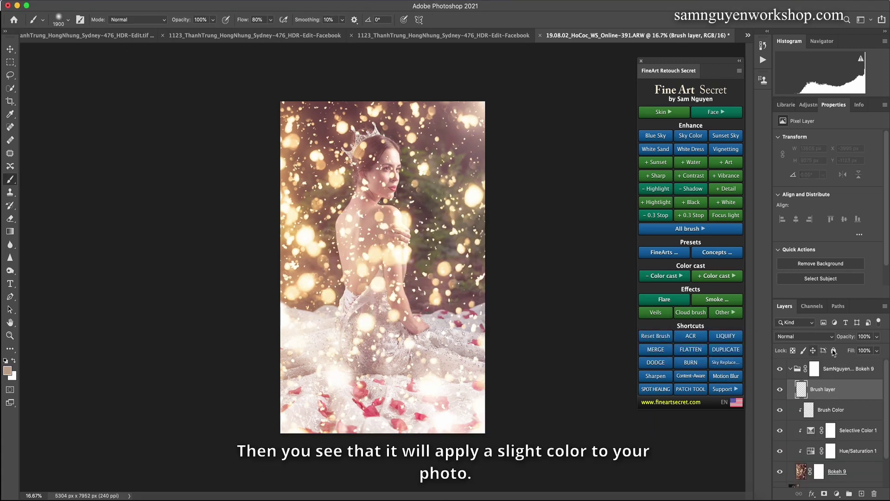
Fade the Bokeh 9 effect group's opacity to 0%
{"action": "left_click", "coordinate": [827, 370]}
{"action": "left_click", "coordinate": [877, 336]}
{"action": "left_click_drag", "start_coordinate": [877, 348], "coordinate": [839, 350]}
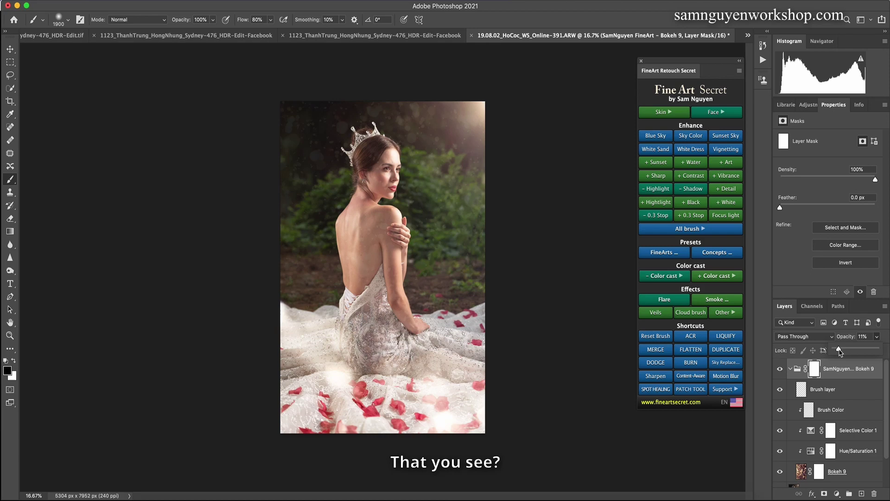
Compare the portrait with and without the Bokeh 9 group, then raise its opacity to show strongly
{"action": "left_click", "coordinate": [780, 369]}
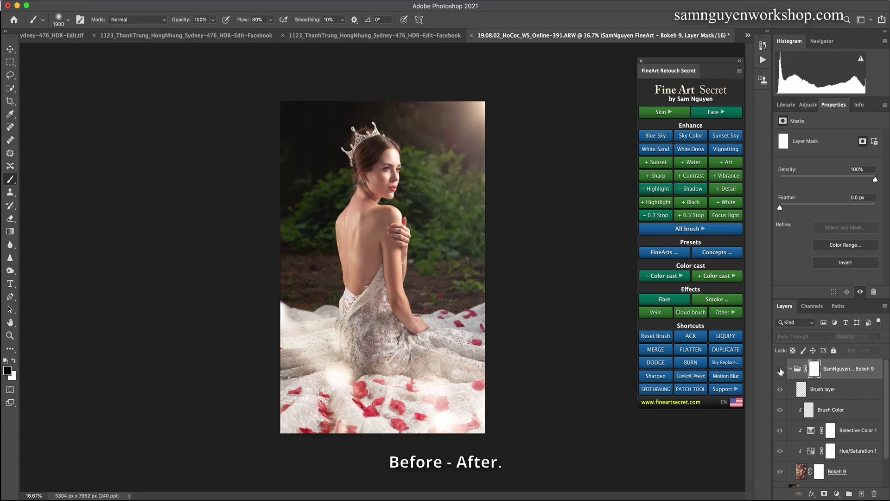
{"action": "left_click", "coordinate": [780, 368]}
{"action": "left_click", "coordinate": [780, 369]}
{"action": "left_click", "coordinate": [780, 368]}
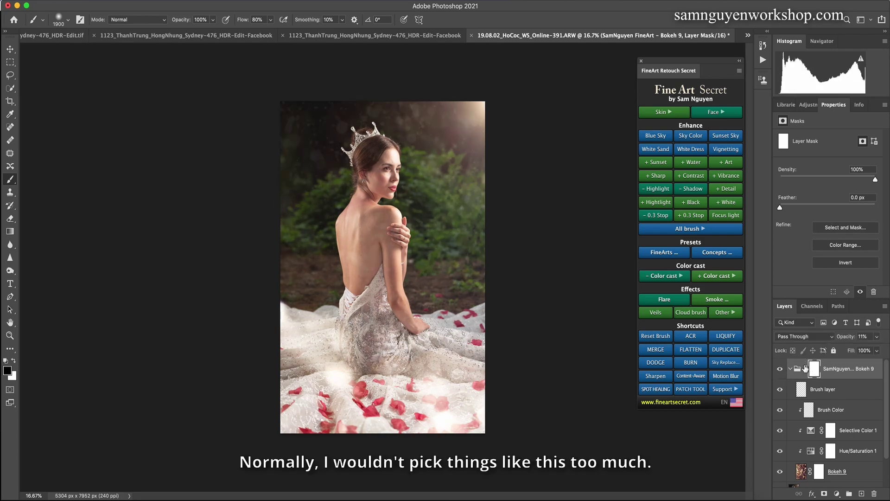
{"action": "left_click", "coordinate": [877, 336]}
{"action": "left_click_drag", "start_coordinate": [853, 349], "coordinate": [841, 349]}
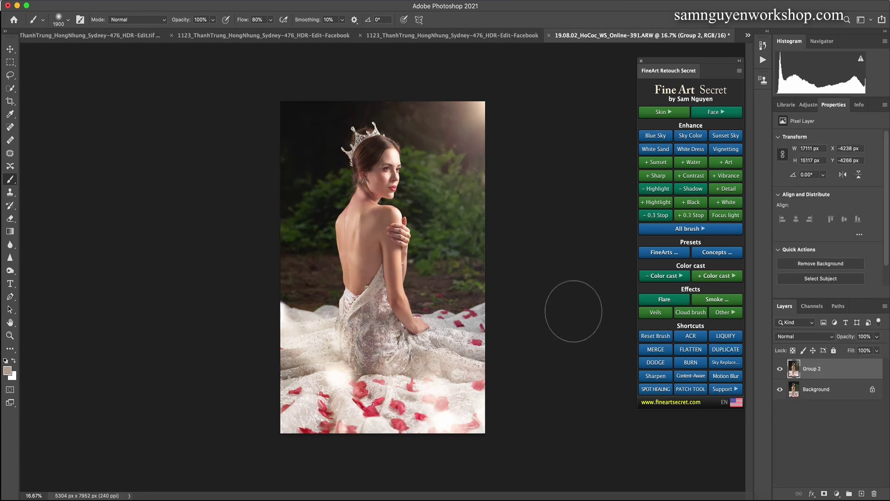
Replace the Bokeh 9 group with the soft yellow Bokeh 2 texture
{"action": "left_click", "coordinate": [724, 316]}
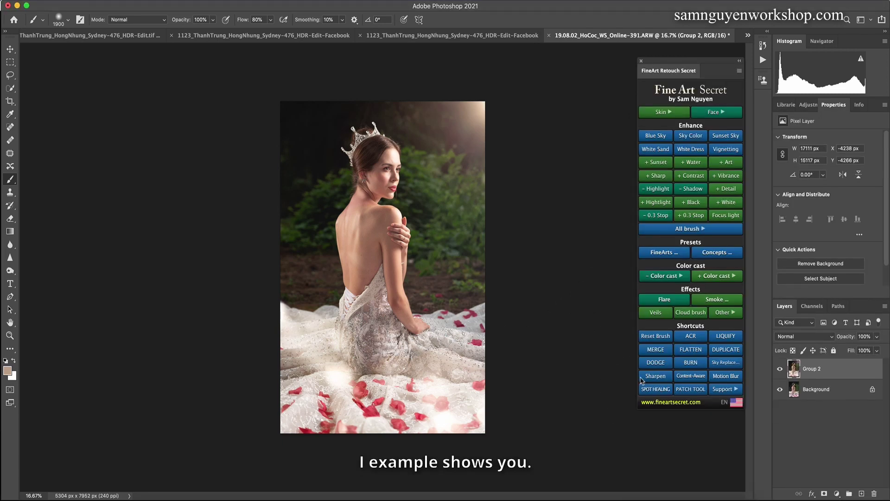
{"action": "left_click", "coordinate": [724, 316]}
{"action": "left_click", "coordinate": [656, 326]}
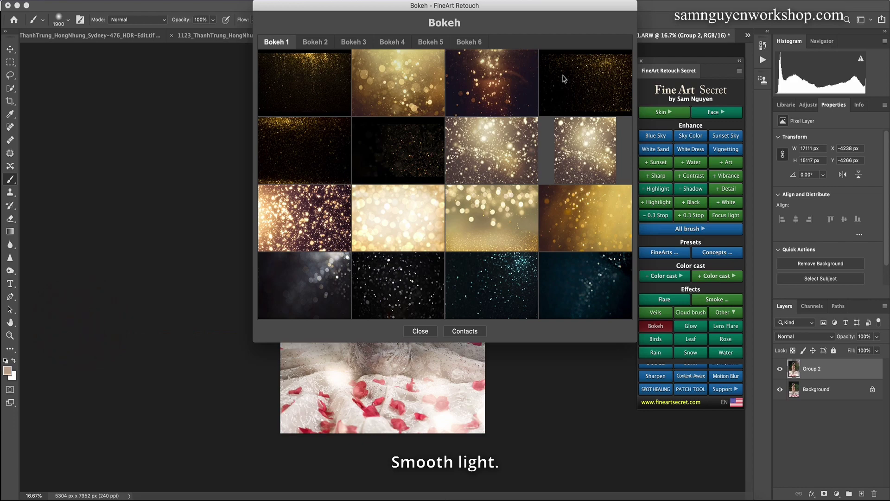
{"action": "left_click", "coordinate": [423, 82]}
Stretch Bokeh 2 to cover the whole portrait and commit the transform
{"action": "left_click_drag", "start_coordinate": [453, 207], "coordinate": [635, 403]}
{"action": "left_click_drag", "start_coordinate": [480, 320], "coordinate": [423, 294]}
{"action": "left_click_drag", "start_coordinate": [469, 429], "coordinate": [471, 433]}
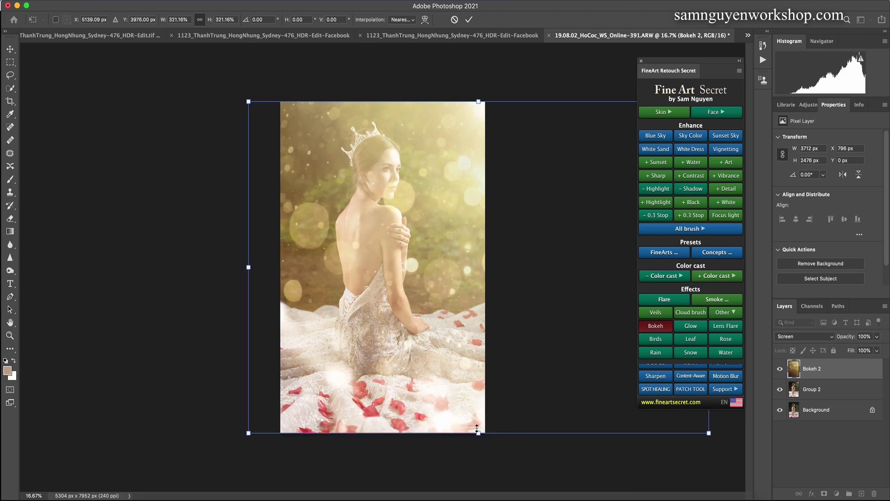
{"action": "left_click_drag", "start_coordinate": [411, 333], "coordinate": [372, 331]}
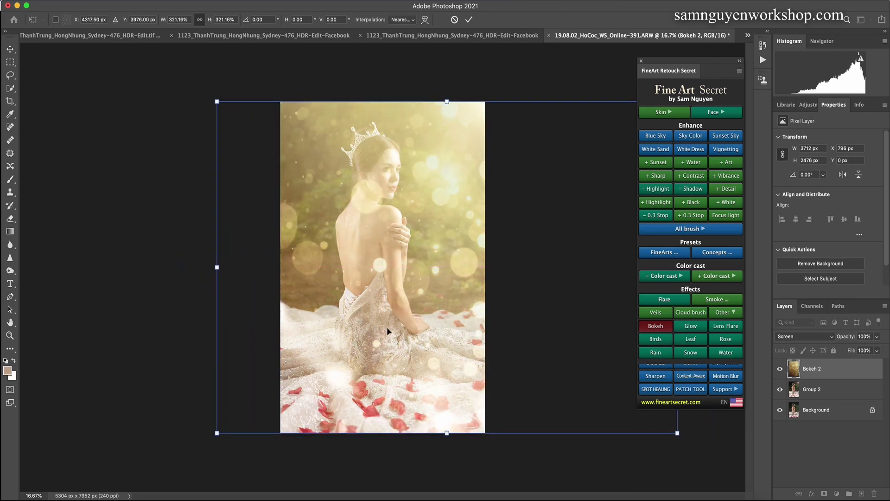
{"action": "key", "text": "Return"}
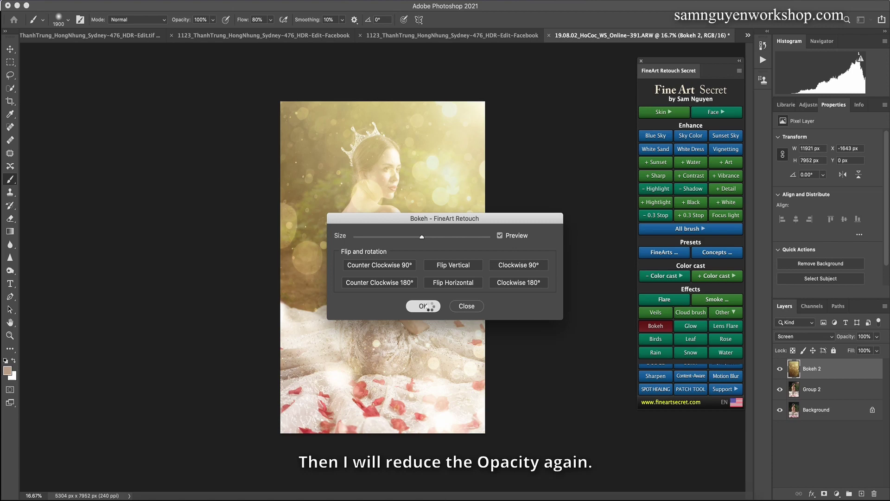
Accept Bokeh 2's placement, fade its group to 18% opacity, and toggle it to compare
{"action": "left_click", "coordinate": [478, 304]}
{"action": "left_click", "coordinate": [875, 338]}
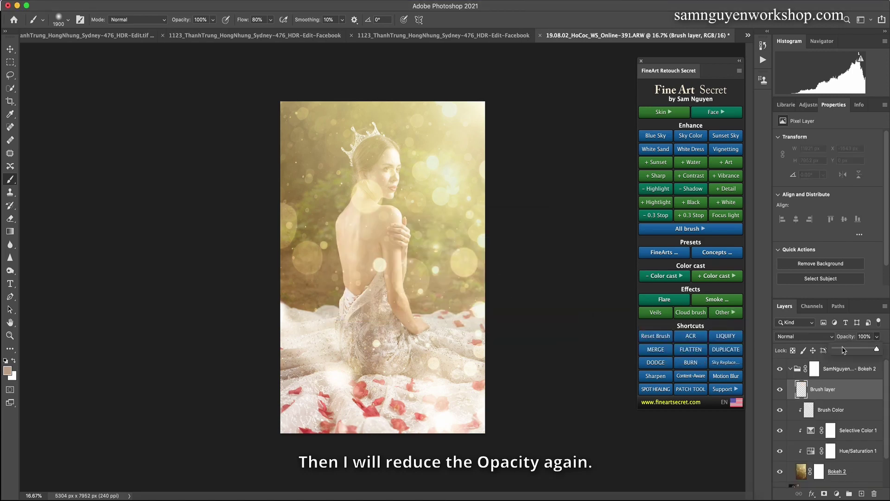
{"action": "left_click", "coordinate": [835, 368]}
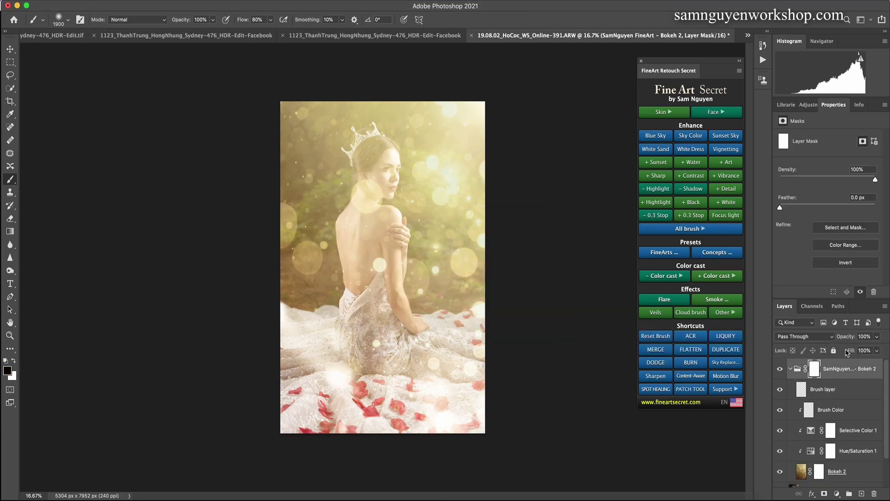
{"action": "left_click_drag", "start_coordinate": [851, 349], "coordinate": [843, 352]}
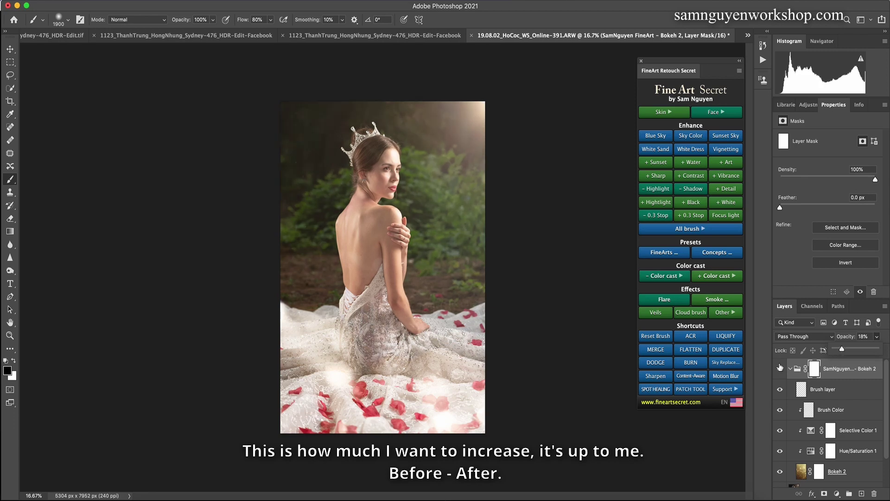
{"action": "left_click", "coordinate": [780, 366]}
{"action": "left_click", "coordinate": [780, 368]}
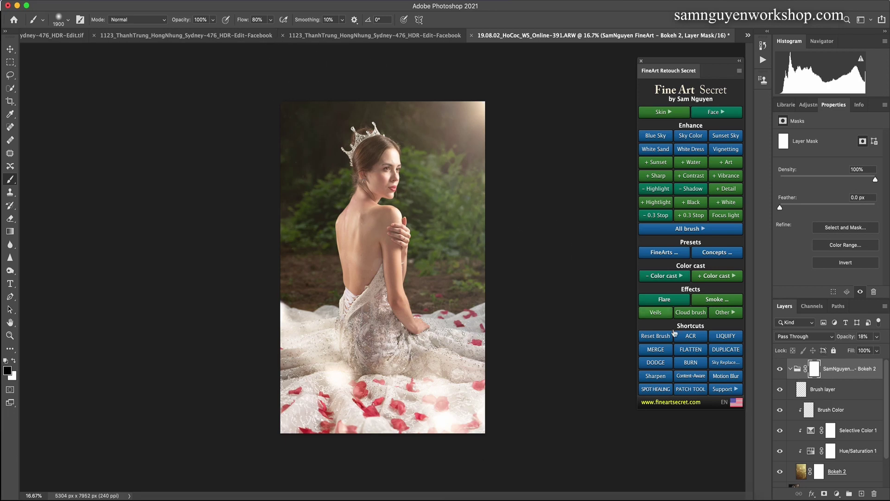
Paint black over the woman on the Bokeh 2 group's mask, adjusting brush size
{"action": "key", "text": "bracketleft"}
{"action": "key", "text": "bracketleft"}
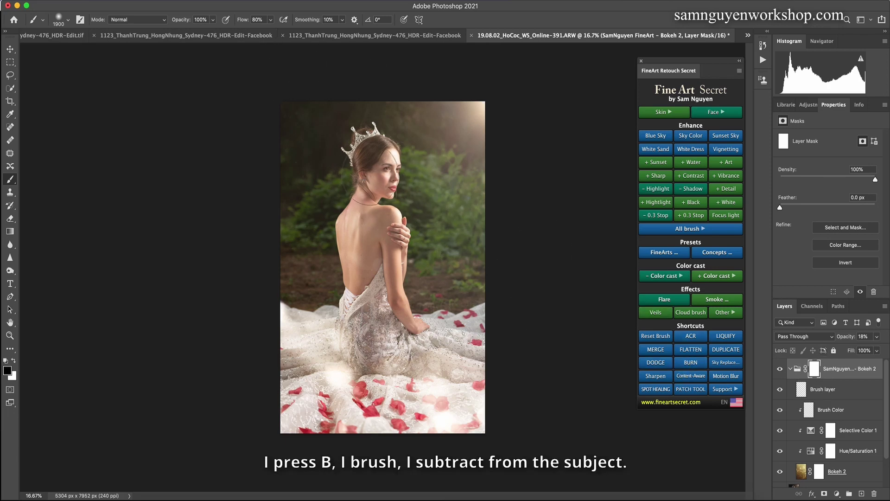
{"action": "key", "text": "bracketleft"}
{"action": "key", "text": "bracketleft"}
{"action": "key", "text": "bracketleft"}
{"action": "key", "text": "bracketleft"}
{"action": "key", "text": "bracketleft"}
{"action": "key", "text": "bracketleft"}
{"action": "key", "text": "bracketleft"}
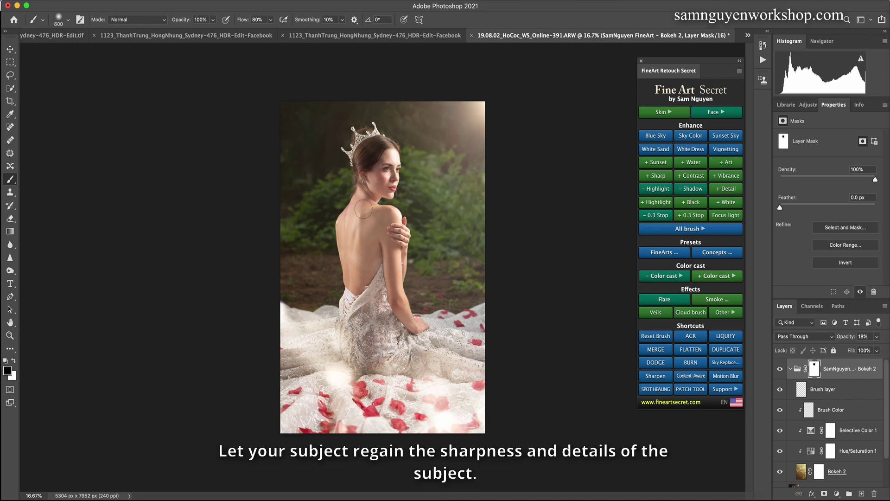
{"action": "key", "text": "bracketright"}
{"action": "key", "text": "bracketright"}
{"action": "key", "text": "bracketright"}
{"action": "key", "text": "bracketright"}
{"action": "key", "text": "bracketright"}
{"action": "mouse_move", "coordinate": [367, 223]}
{"action": "left_mouse_down"}
{"action": "mouse_move", "coordinate": [378, 301]}
{"action": "mouse_move", "coordinate": [371, 337]}
{"action": "left_mouse_up"}
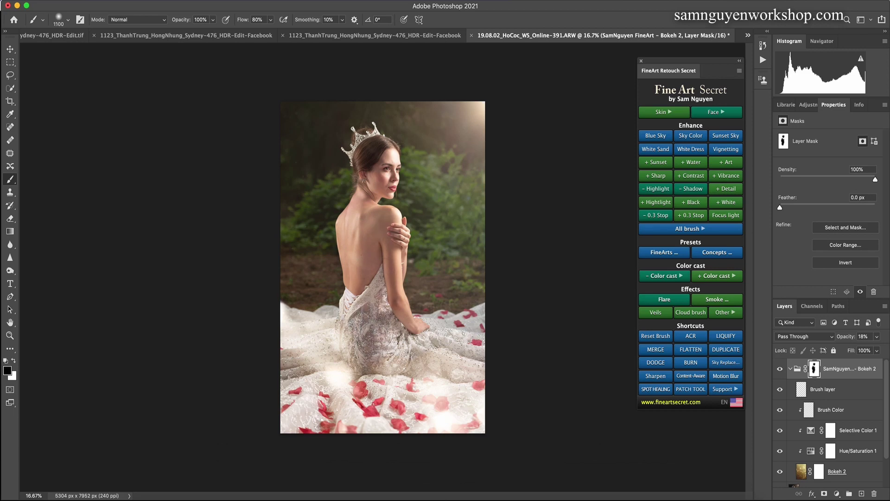
{"action": "key", "text": "bracketleft"}
{"action": "key", "text": "bracketleft"}
{"action": "key", "text": "bracketleft"}
{"action": "key", "text": "bracketleft"}
Toggle the yellow bokeh group off and on twice to compare
{"action": "left_click", "coordinate": [781, 370]}
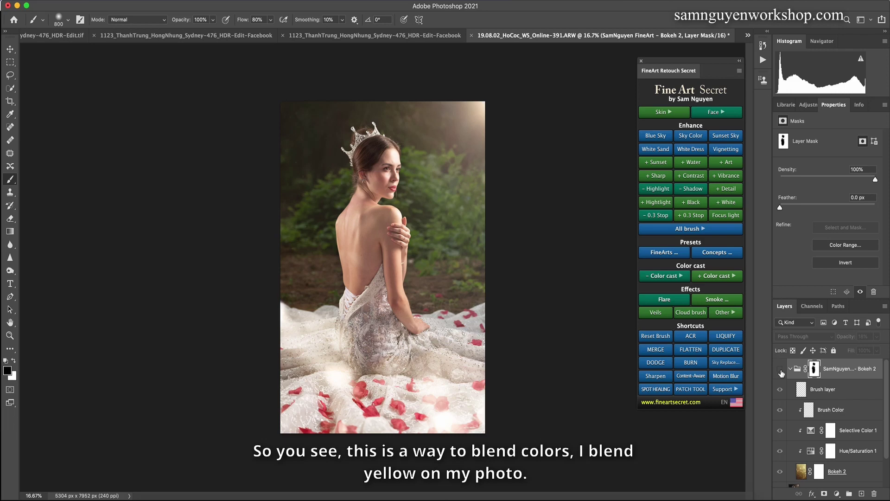
{"action": "left_click", "coordinate": [781, 371]}
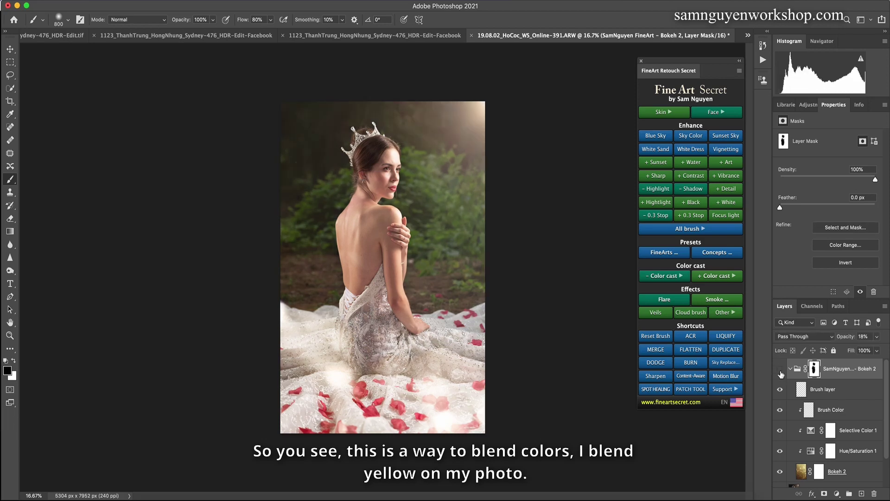
{"action": "left_click", "coordinate": [780, 371]}
{"action": "left_click", "coordinate": [780, 371]}
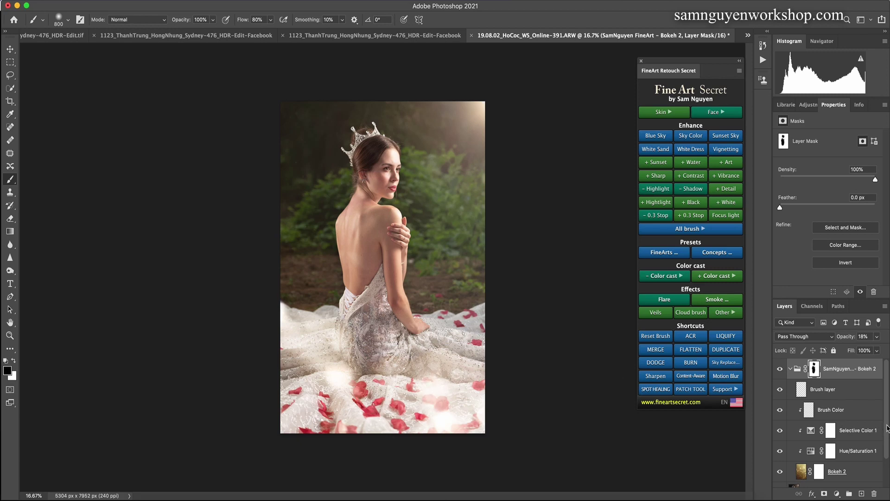
Group the effect layers down through Group 2 into Group 3
{"action": "left_click_drag", "start_coordinate": [888, 428], "coordinate": [886, 463]}
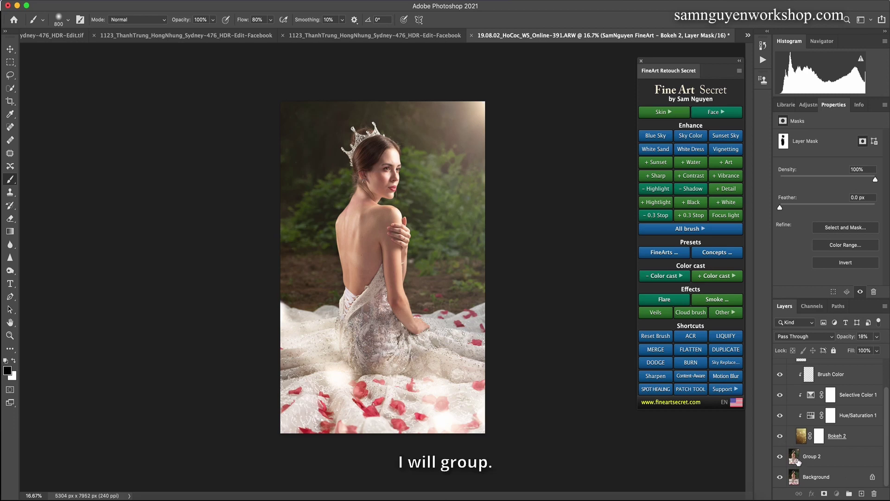
{"action": "left_click", "coordinate": [795, 465]}
{"action": "key", "text": "ctrl+g"}
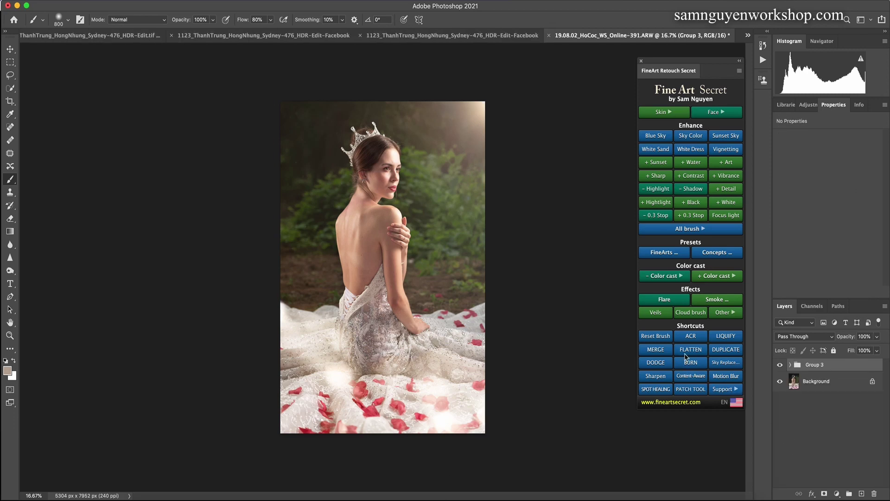
Add a Red+ colour cast layer from FineArt Secret and toggle it to compare
{"action": "left_click", "coordinate": [719, 278]}
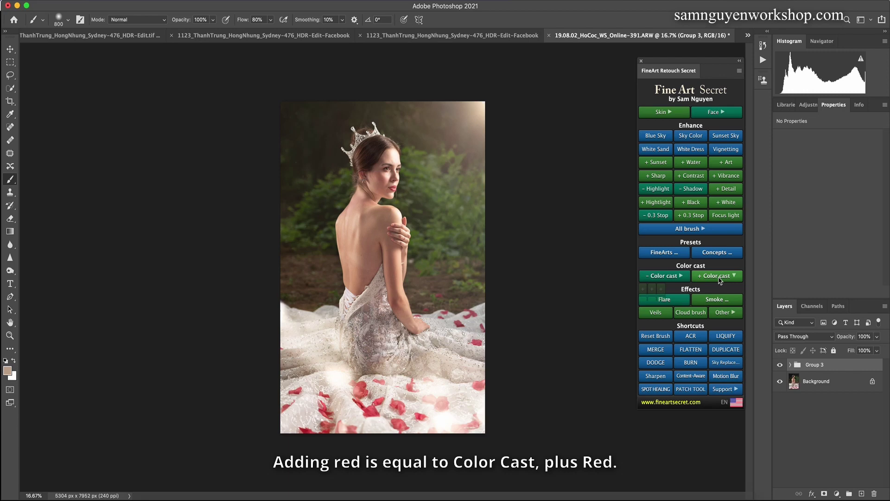
{"action": "left_click", "coordinate": [661, 289]}
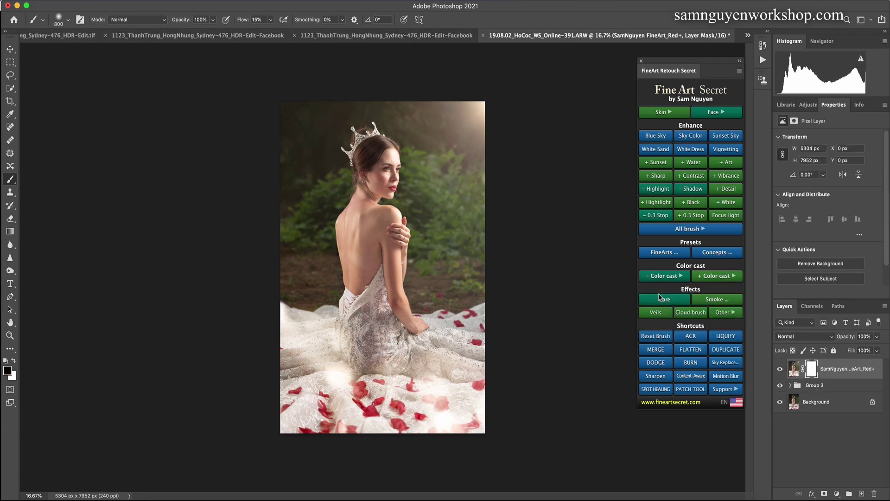
{"action": "left_click", "coordinate": [780, 369]}
{"action": "left_click", "coordinate": [780, 369]}
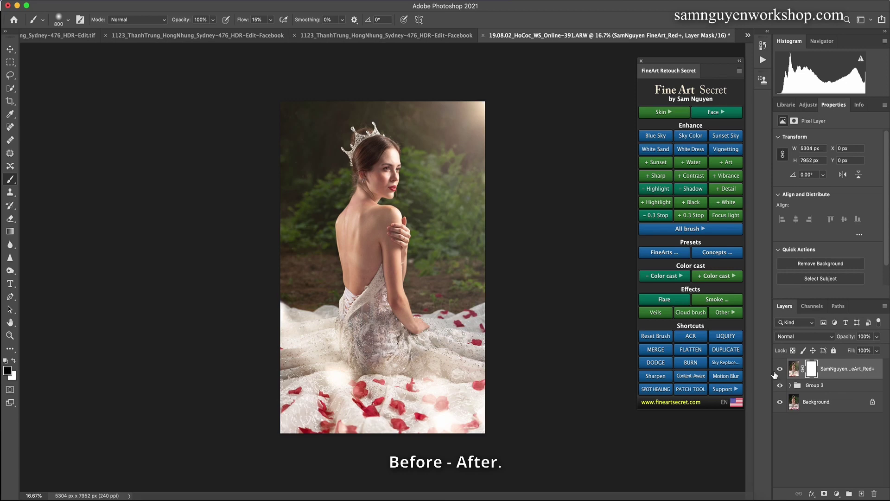
Group the red cast with Group 3 as Group 4, compare, and merge it into one layer
{"action": "left_click", "coordinate": [812, 386], "text": "shift"}
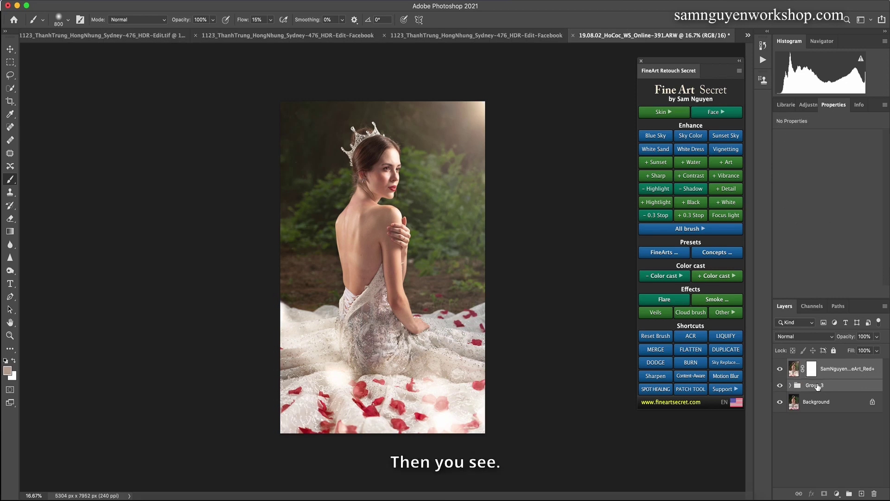
{"action": "key", "text": "ctrl+g"}
{"action": "left_click", "coordinate": [780, 366]}
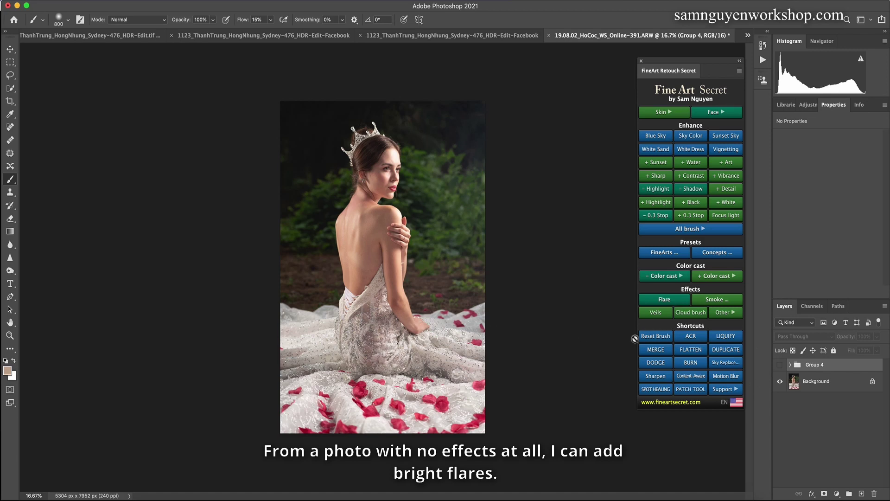
{"action": "left_click", "coordinate": [781, 366]}
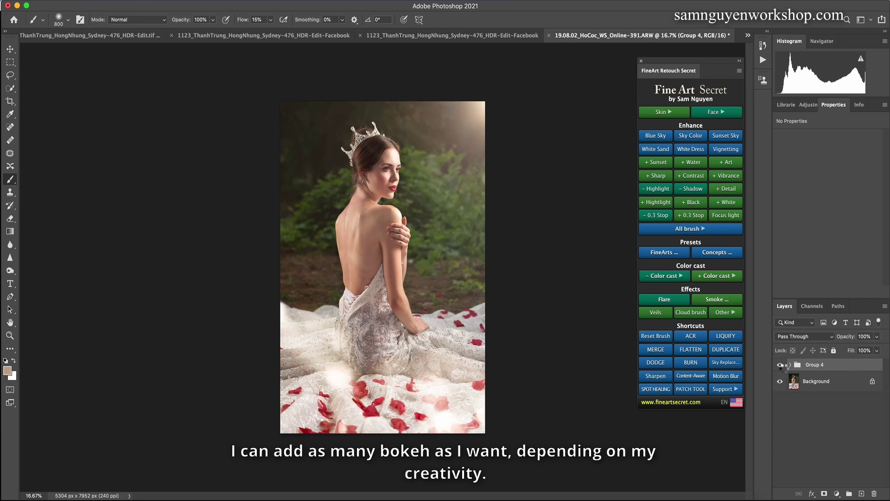
{"action": "key", "text": "super+e"}
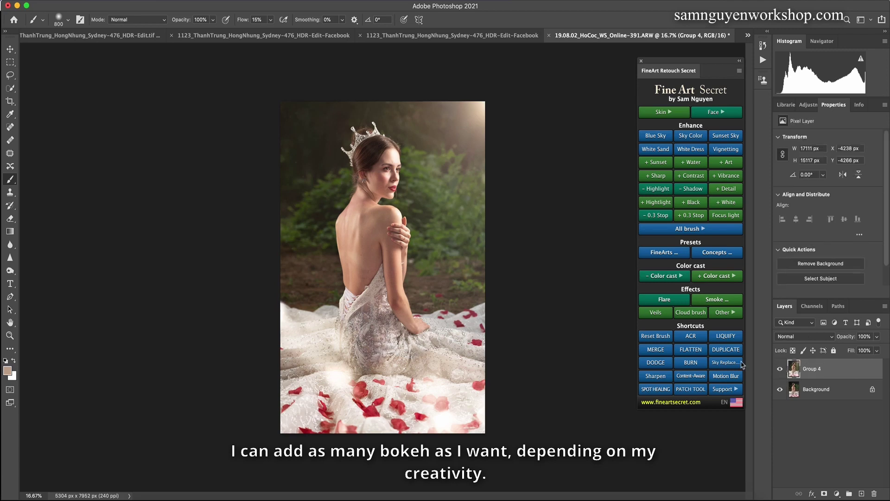
Add the first white light-streak texture from the Bokeh 6 collection
{"action": "left_click", "coordinate": [725, 312]}
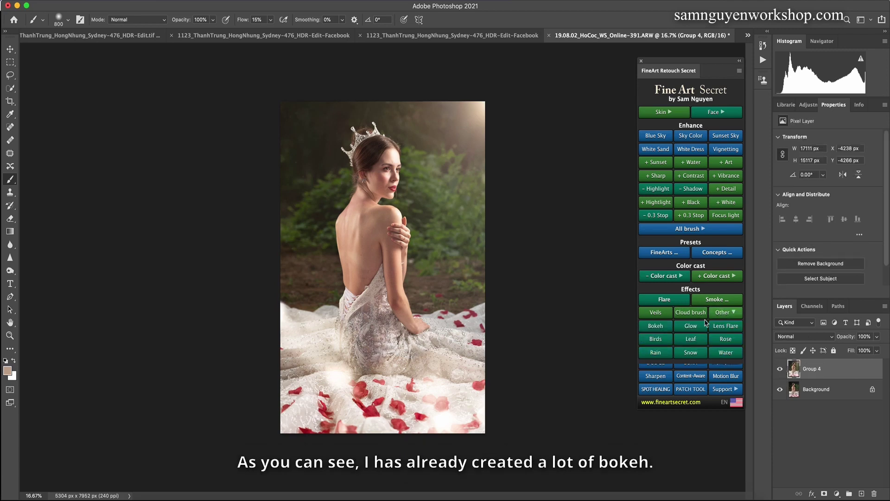
{"action": "left_click", "coordinate": [660, 330]}
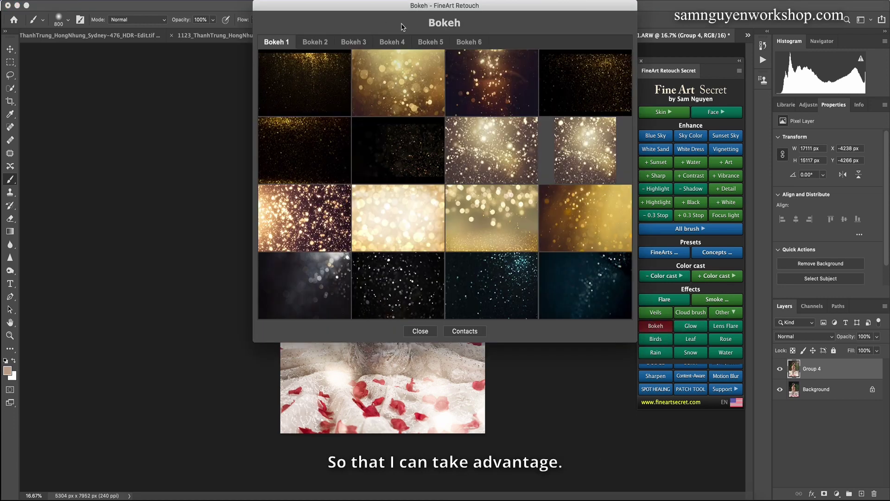
{"action": "left_click", "coordinate": [468, 42]}
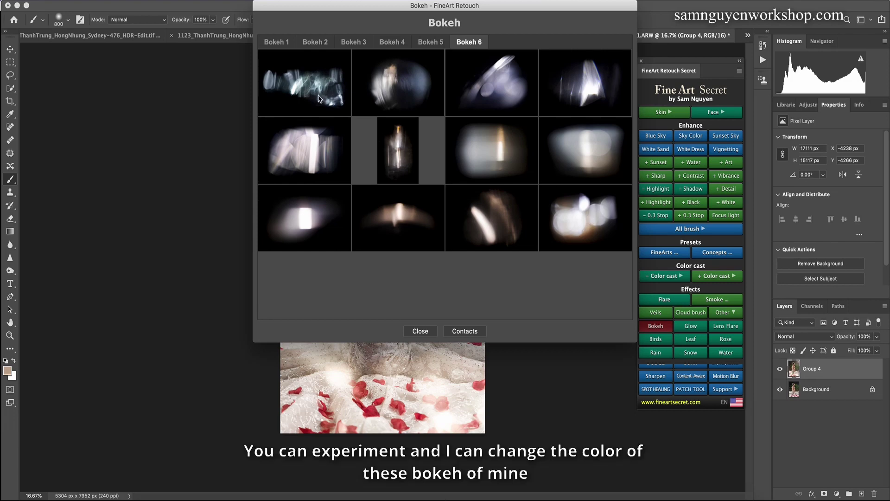
{"action": "left_click", "coordinate": [317, 109]}
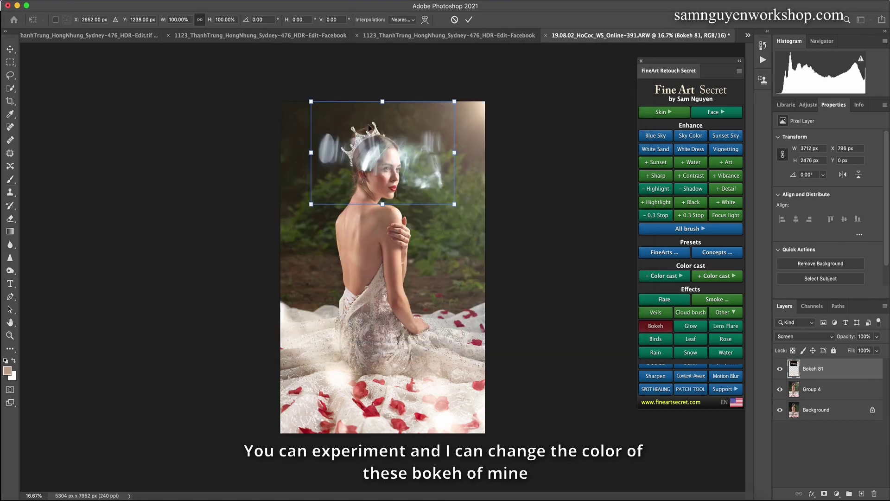
Enlarge and place the Bokeh 81 light streaks across the lower dress, and confirm
{"action": "left_click_drag", "start_coordinate": [441, 200], "coordinate": [594, 478]}
{"action": "left_click_drag", "start_coordinate": [453, 381], "coordinate": [406, 299]}
{"action": "key", "text": "Return"}
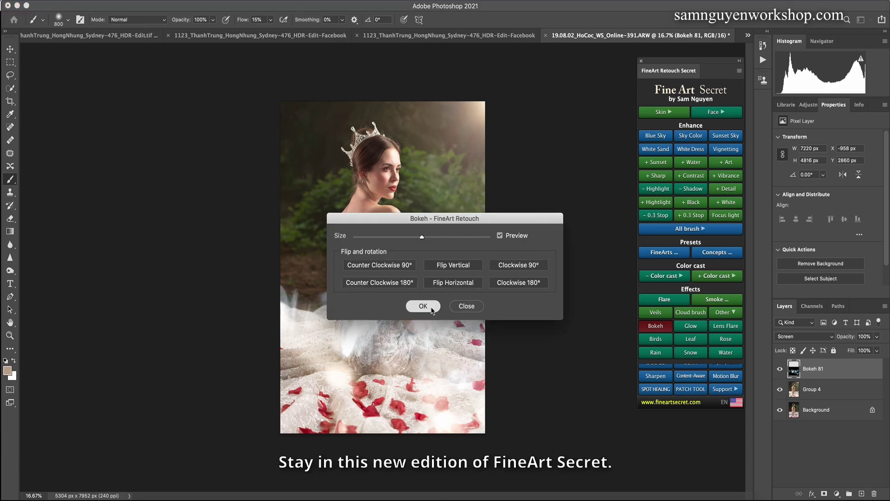
{"action": "left_click", "coordinate": [423, 306]}
{"action": "left_click", "coordinate": [798, 369]}
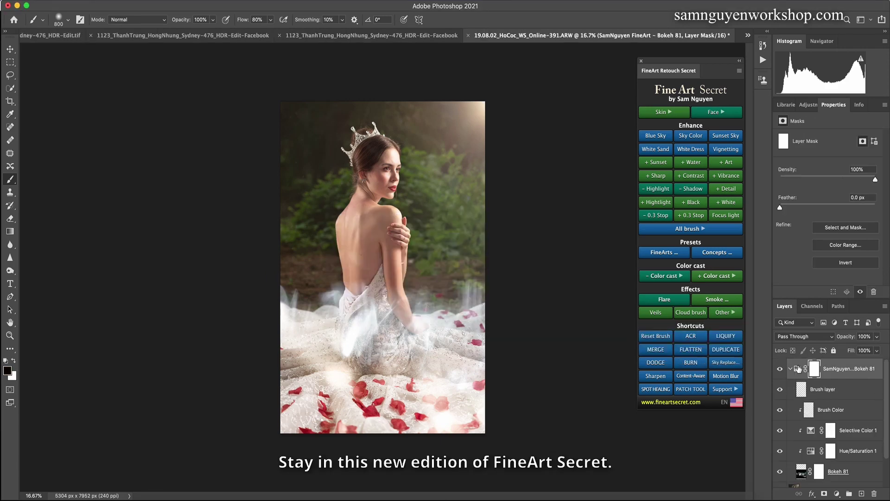